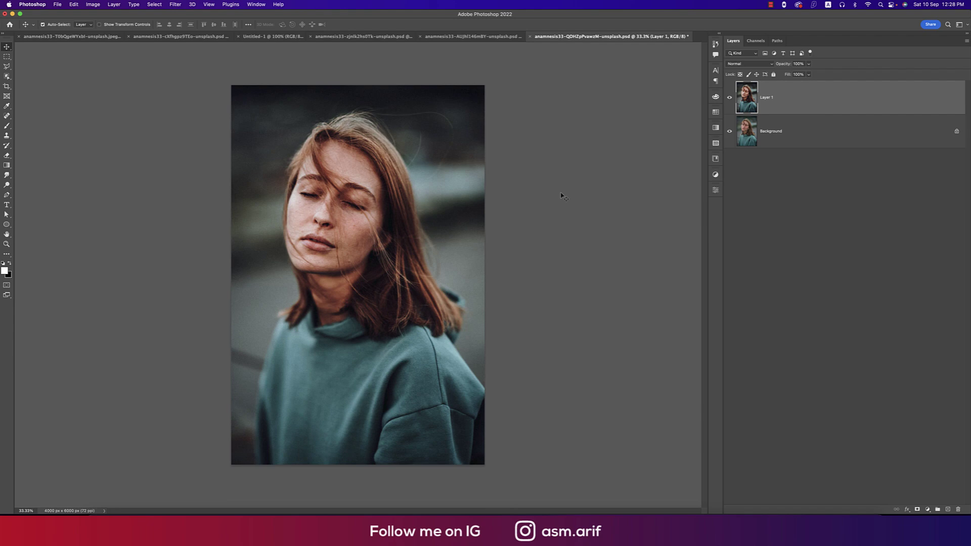
Step: Compare the blue-shirt and red-dress portraits with their graded layers hidden and shown
click(365, 37)
click(288, 39)
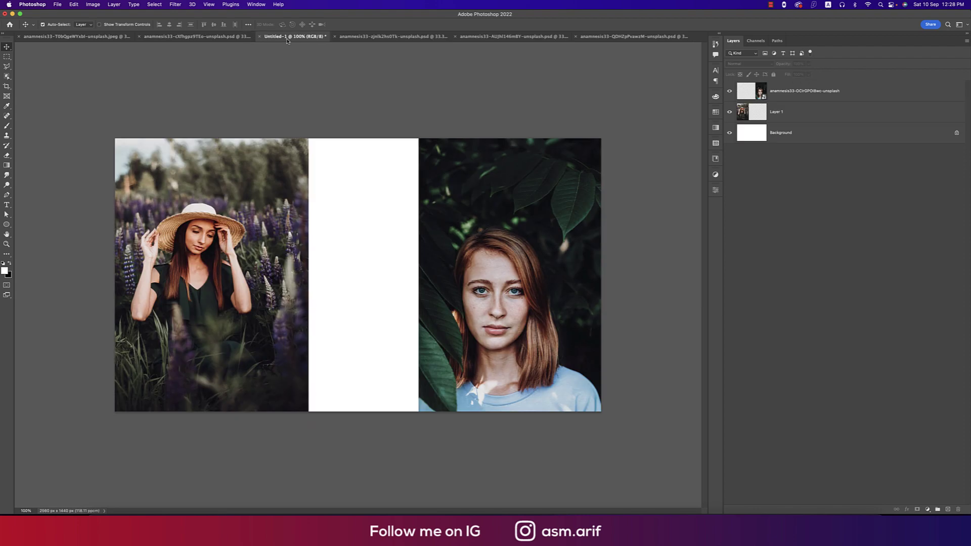
click(203, 37)
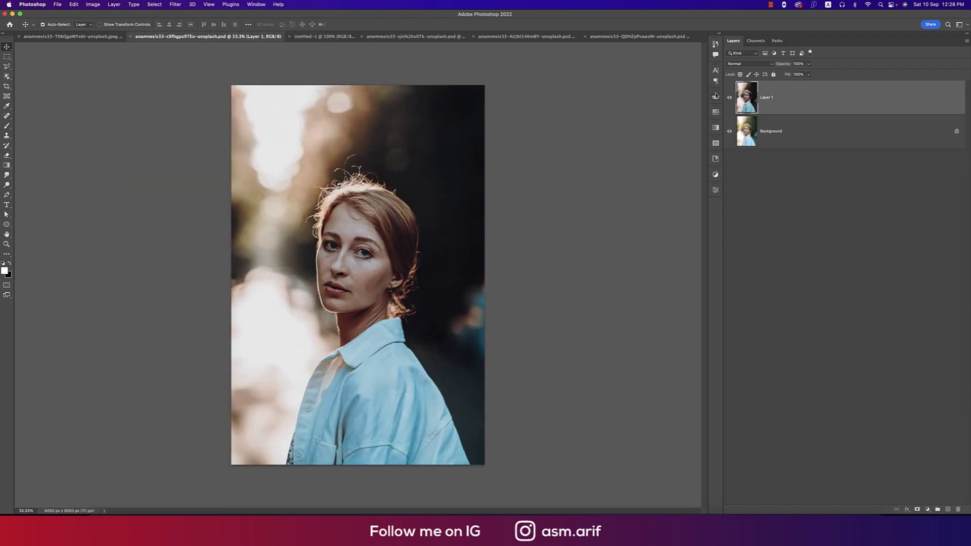
click(729, 98)
click(730, 98)
click(512, 38)
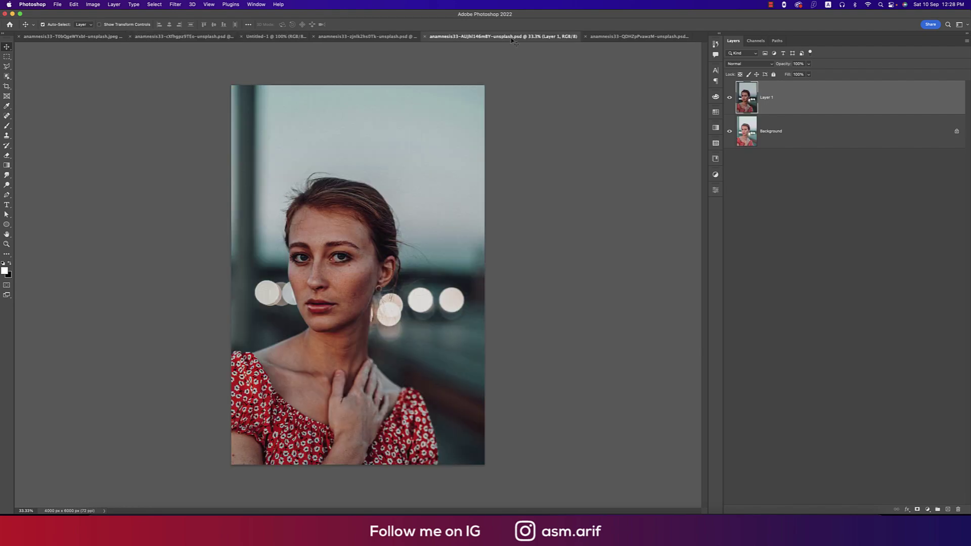
click(730, 98)
click(729, 98)
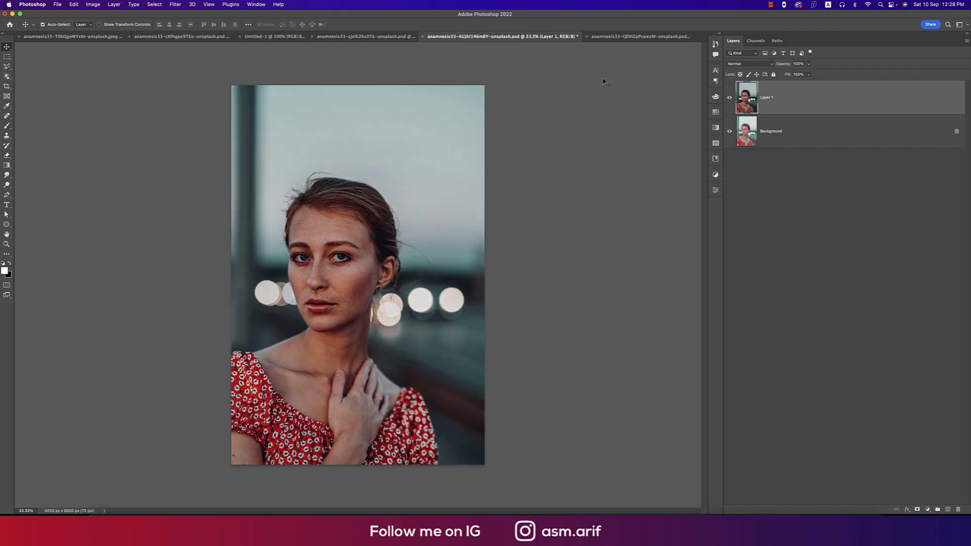
Step: Compare the woman-behind-tree and teal-hoodie portraits with and without their graded layers
click(71, 36)
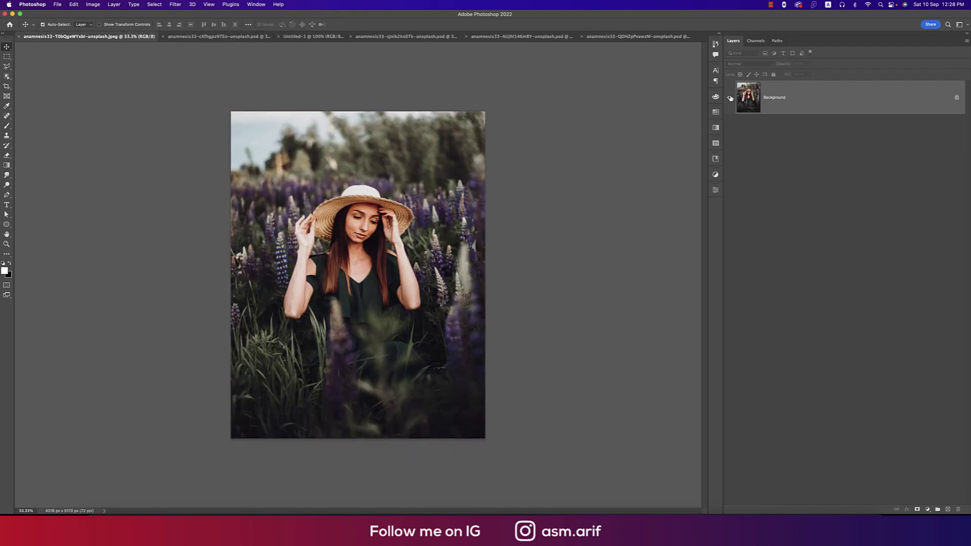
click(222, 38)
click(324, 36)
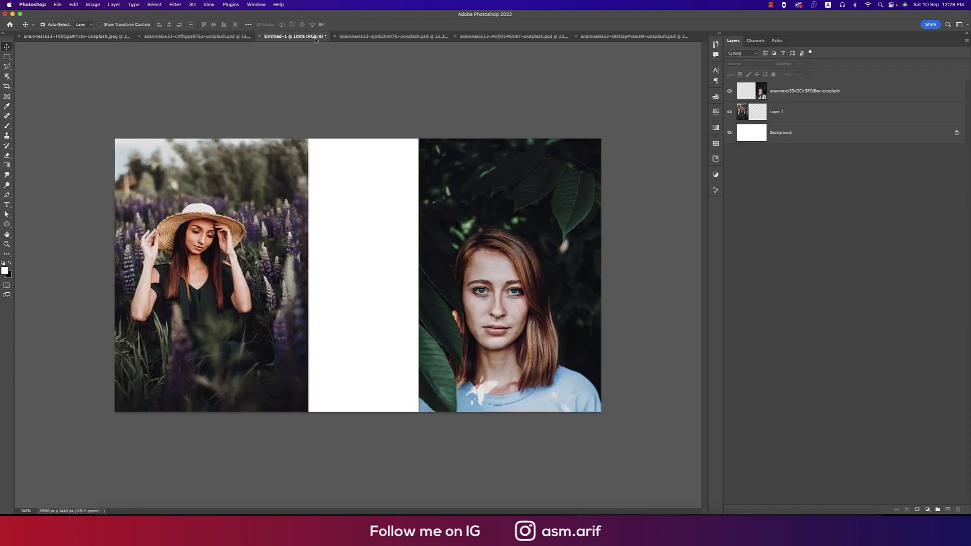
click(398, 38)
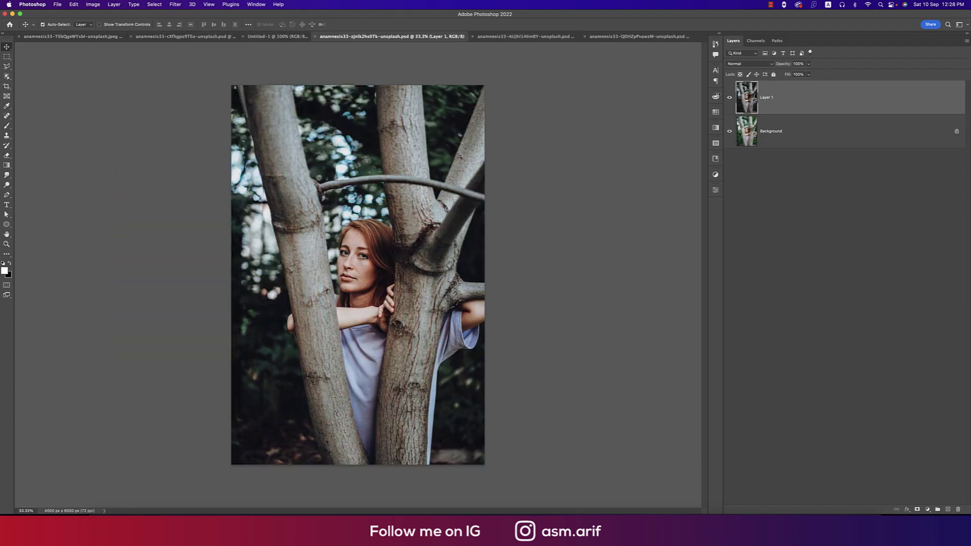
click(730, 97)
click(730, 98)
click(647, 37)
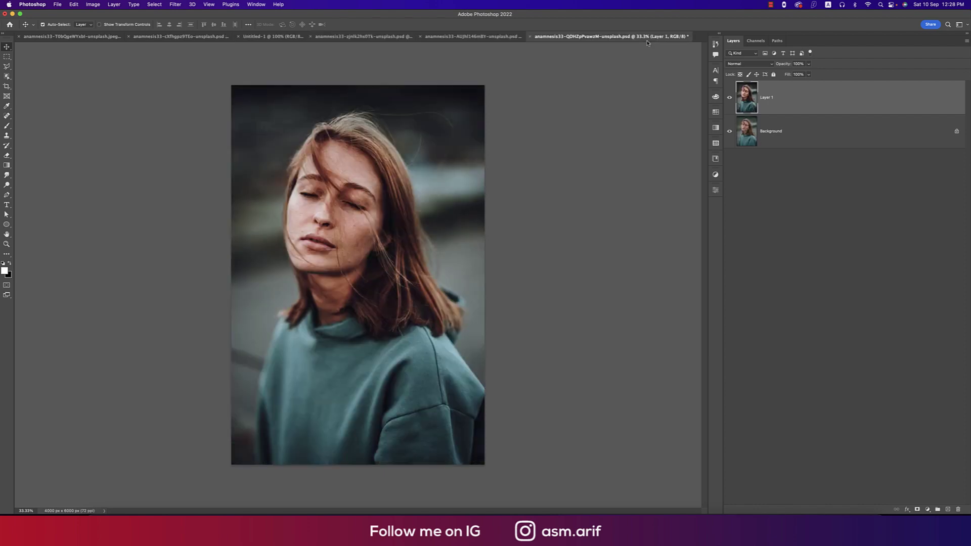
click(729, 98)
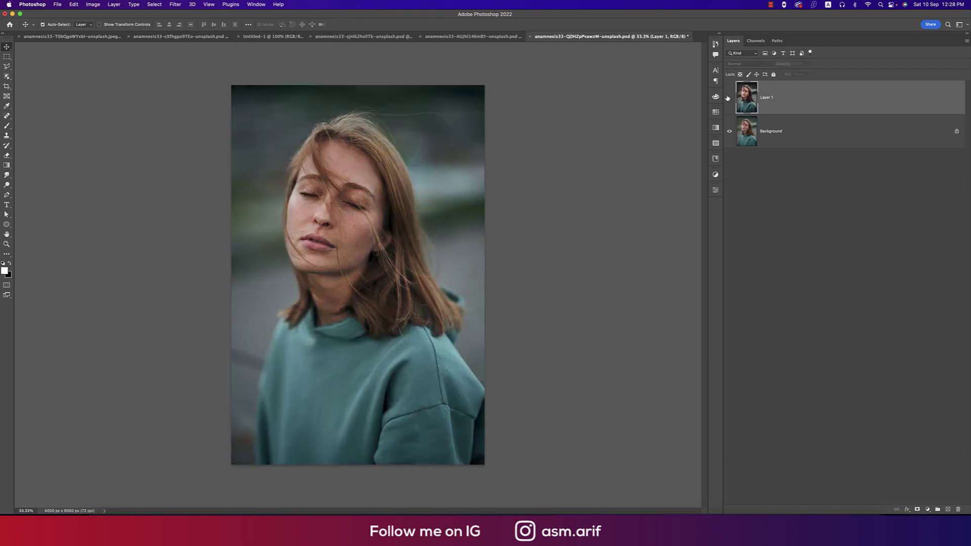
click(729, 98)
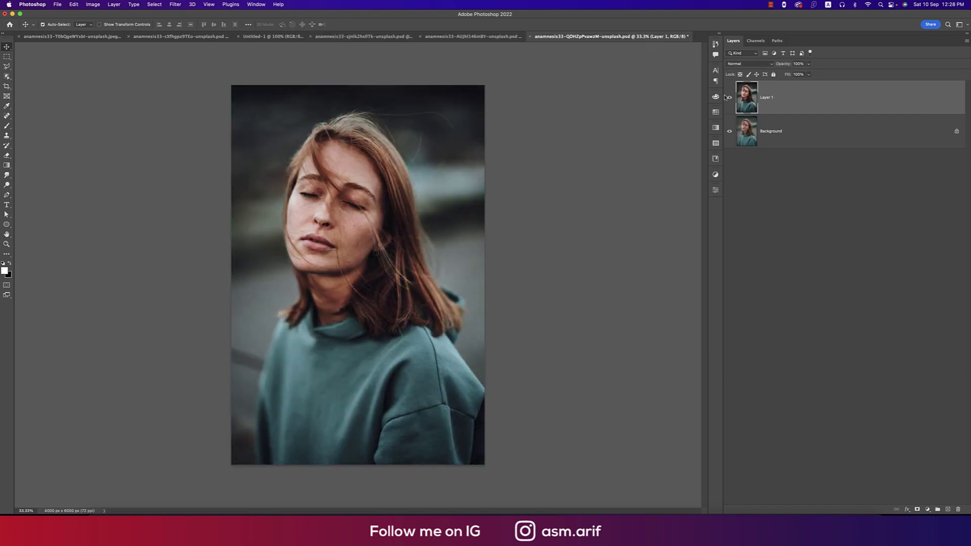
Step: Close all six open documents, discarding their unsaved changes
click(19, 37)
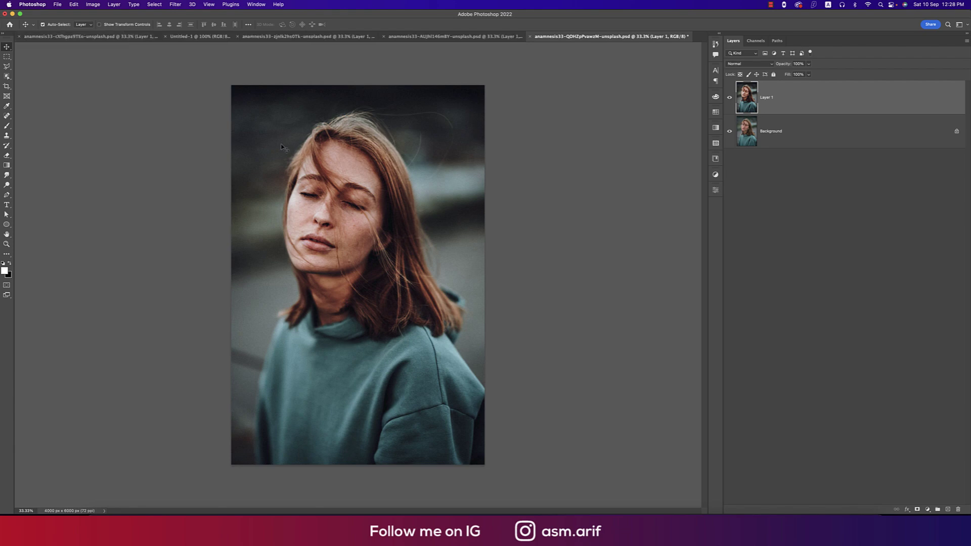
click(19, 37)
click(469, 197)
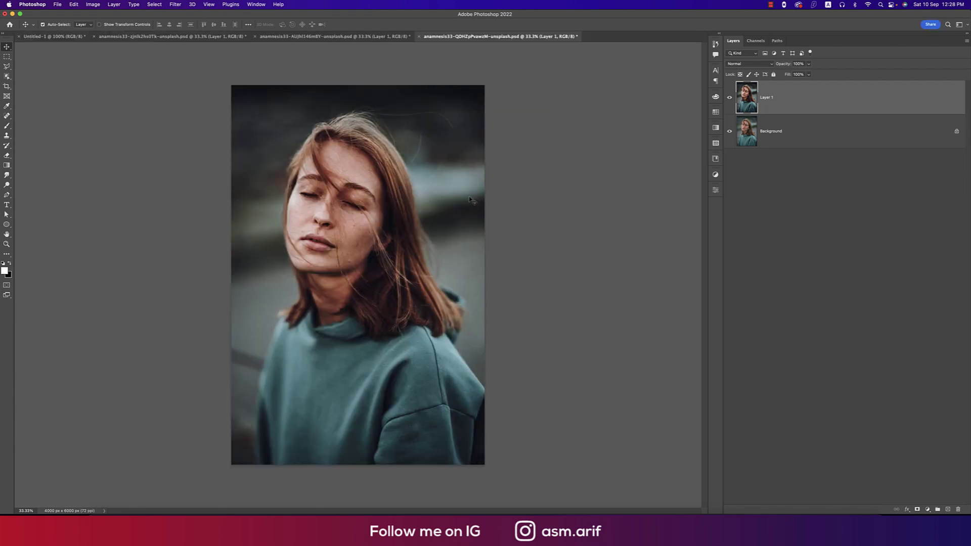
click(18, 36)
click(498, 194)
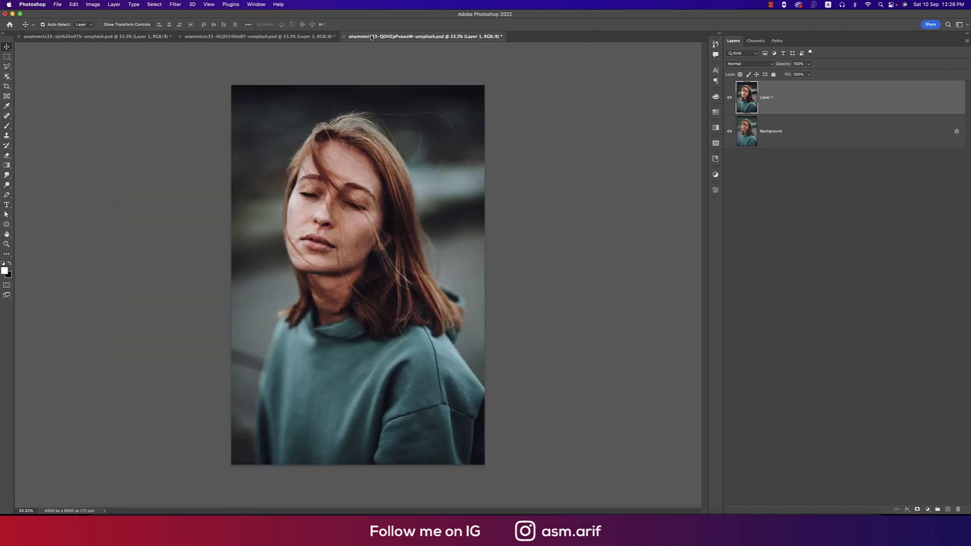
click(345, 37)
click(508, 199)
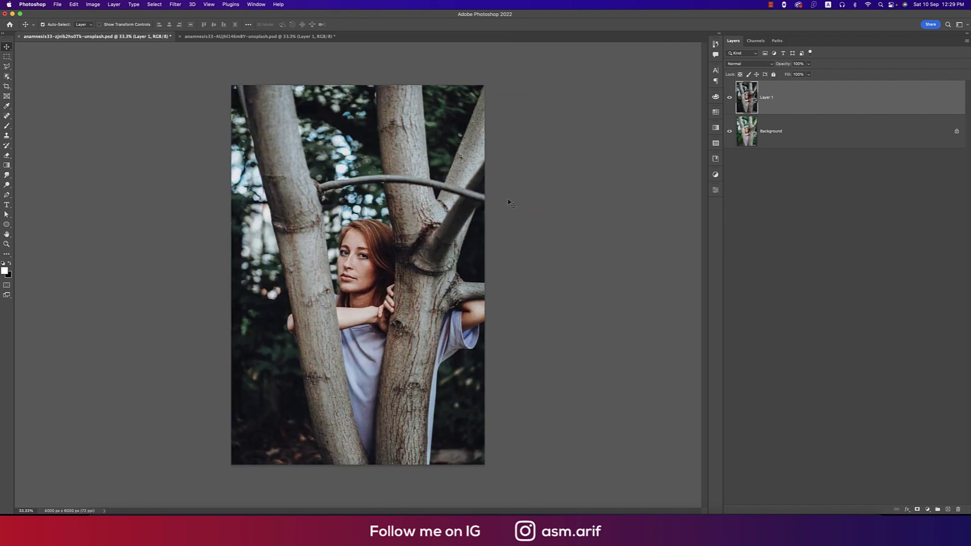
click(180, 37)
click(514, 197)
click(19, 37)
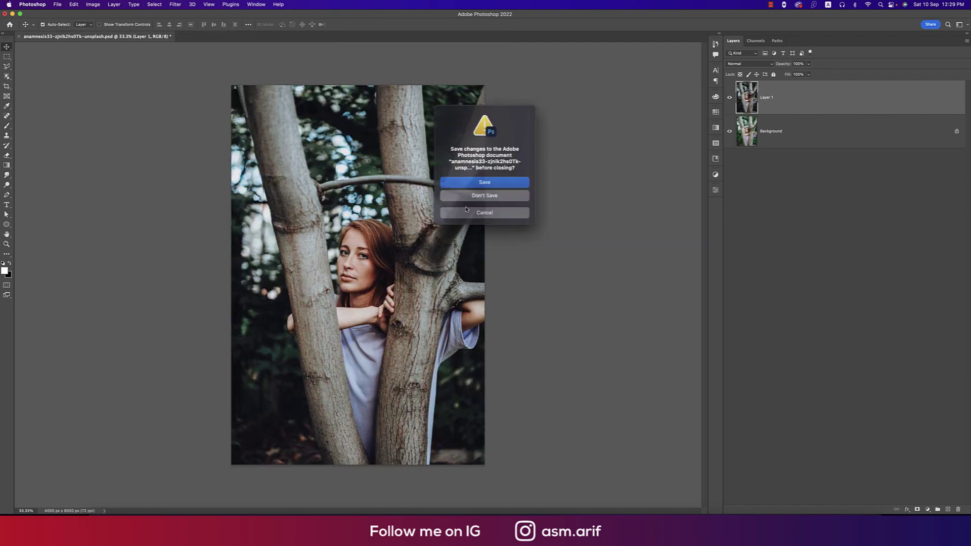
click(499, 198)
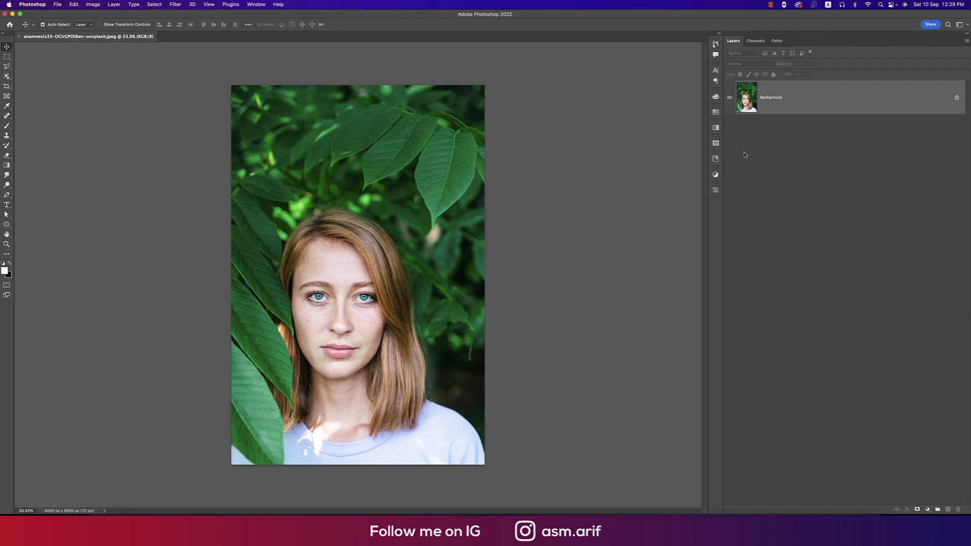
Step: Duplicate the Background layer as Layer 1 and run the Camera Raw Filter on it
key(super+j)
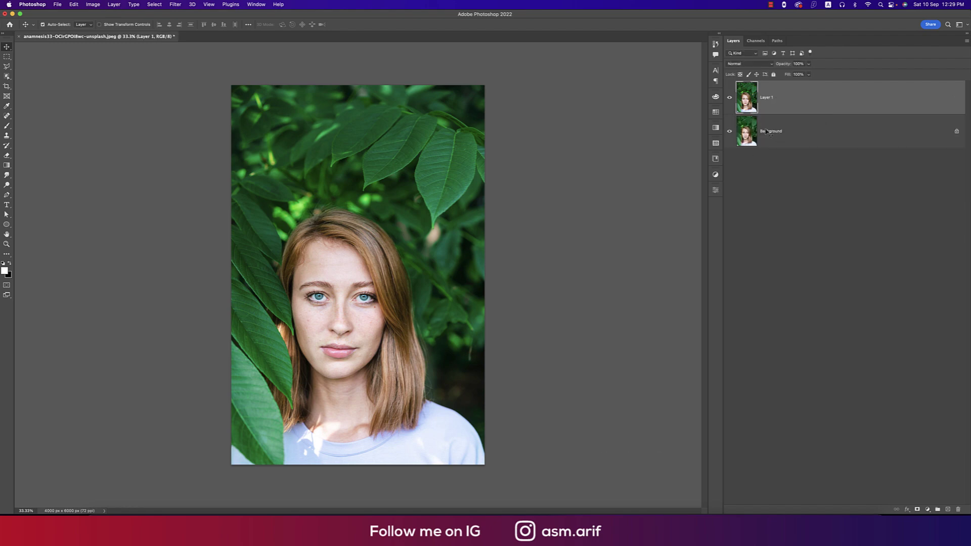
click(175, 5)
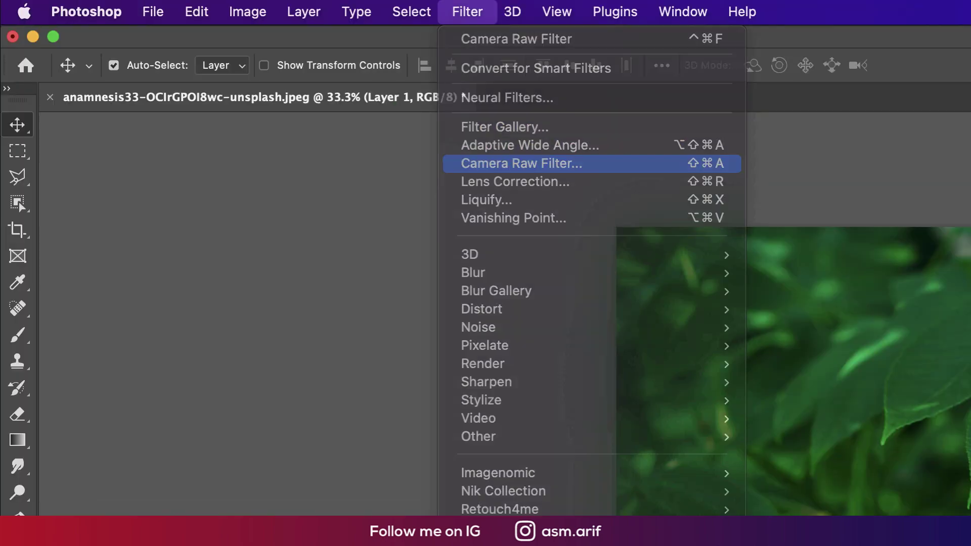
click(521, 164)
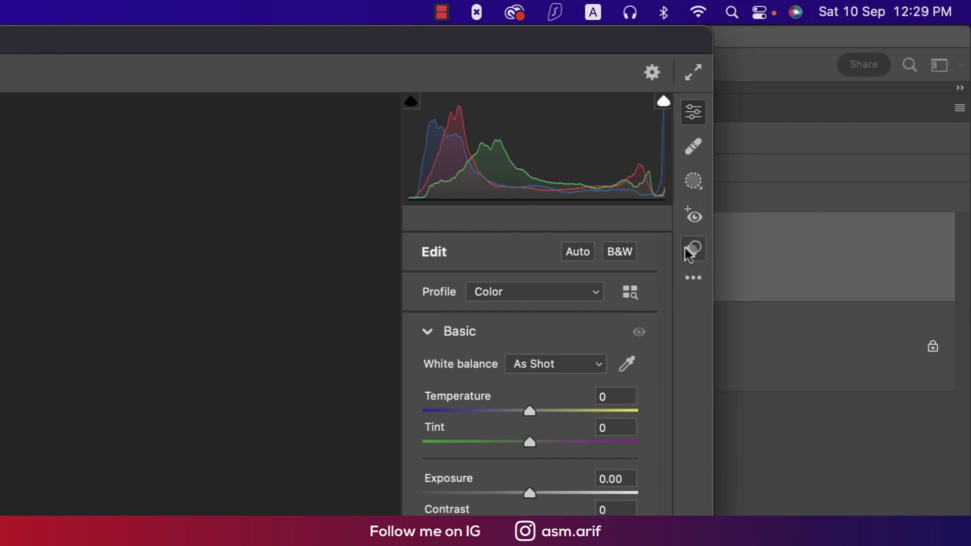
Step: Load the Urban Girl .xmp settings in Camera Raw and collapse the Basic panel
click(866, 105)
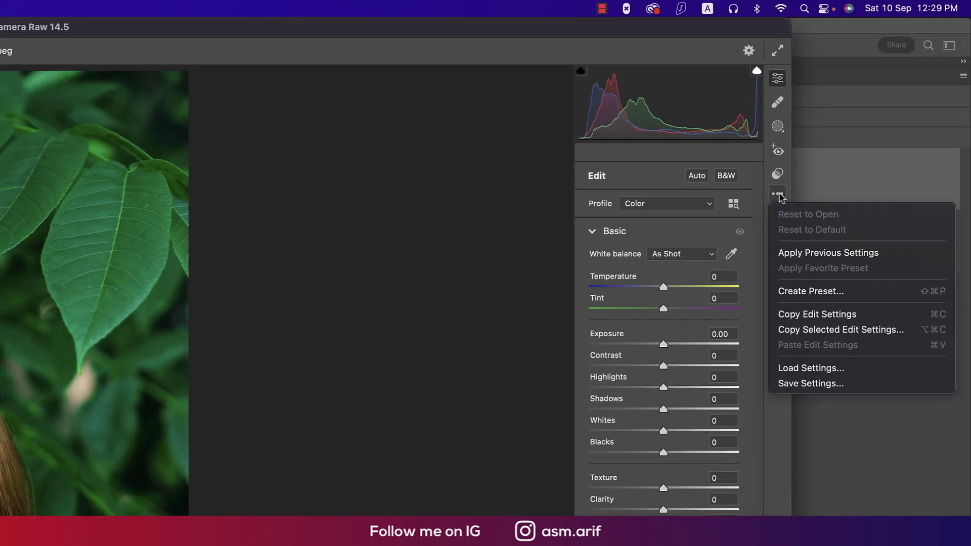
click(830, 290)
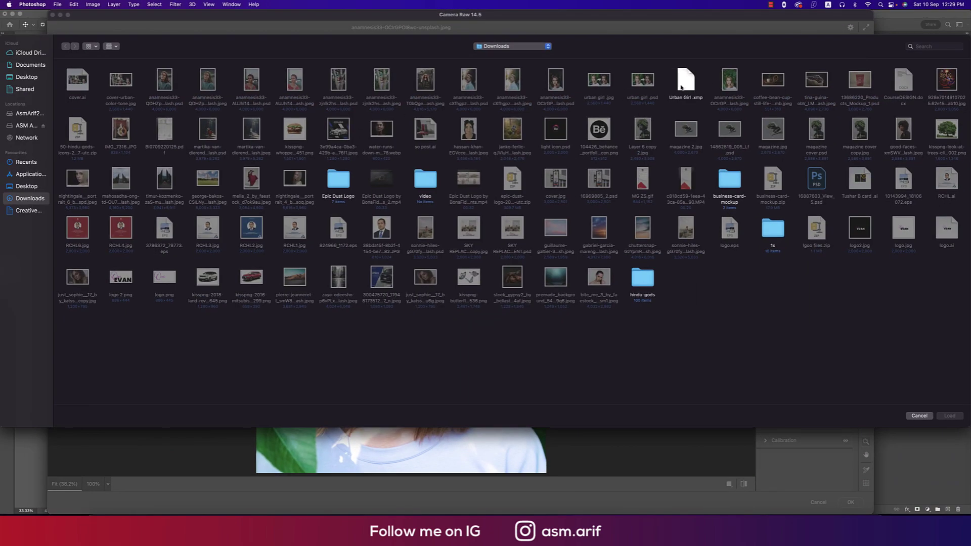
double_click(682, 87)
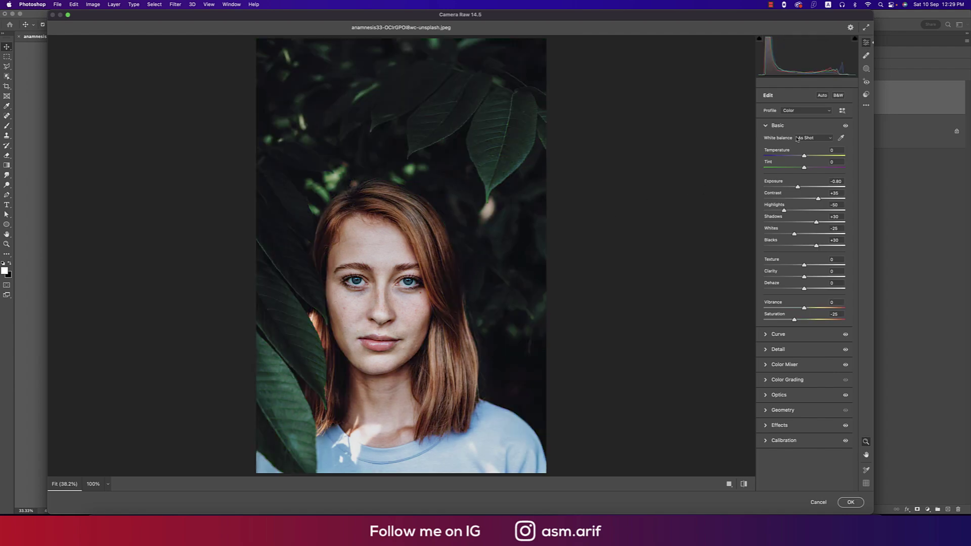
click(767, 127)
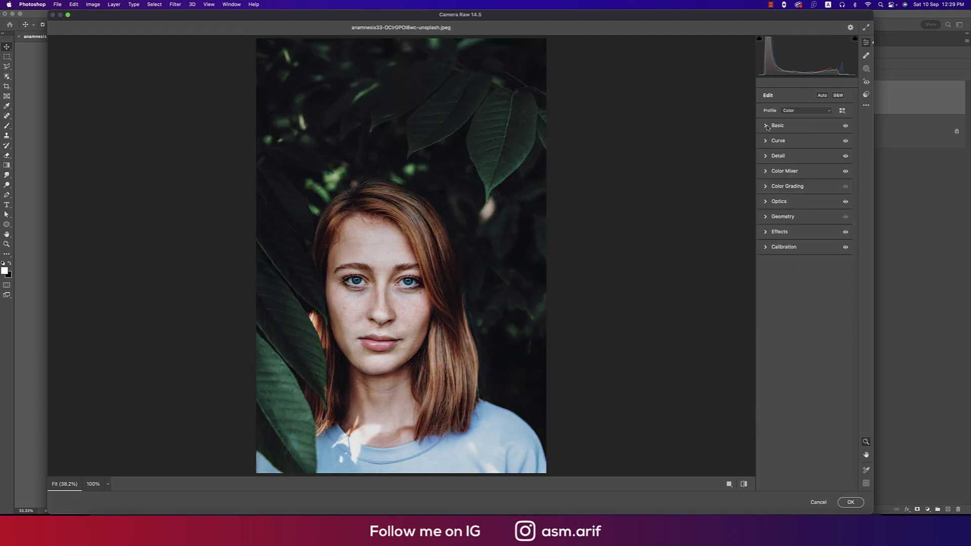
Step: In Calibration, set Green Primary Hue +25, Saturation -25, and Blue Primary Hue -50
click(767, 249)
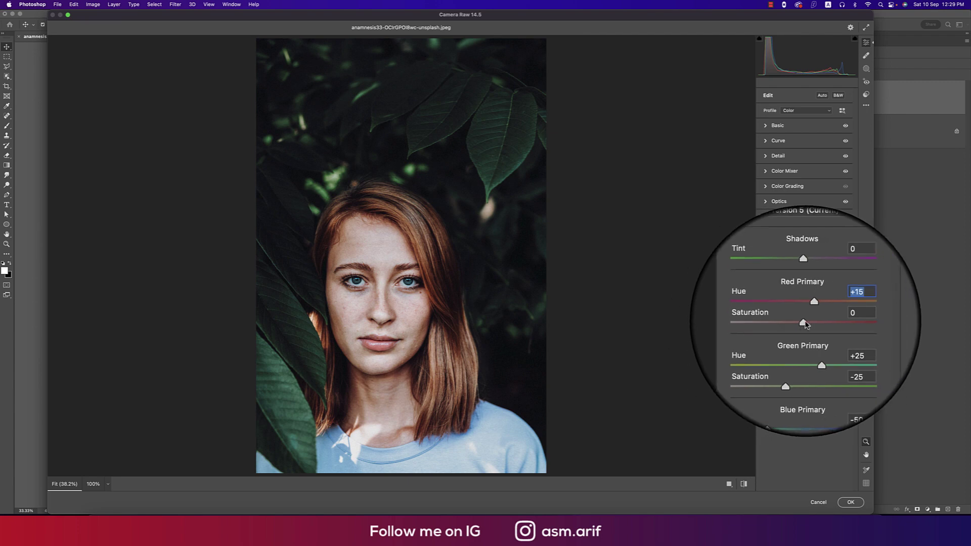
click(868, 292)
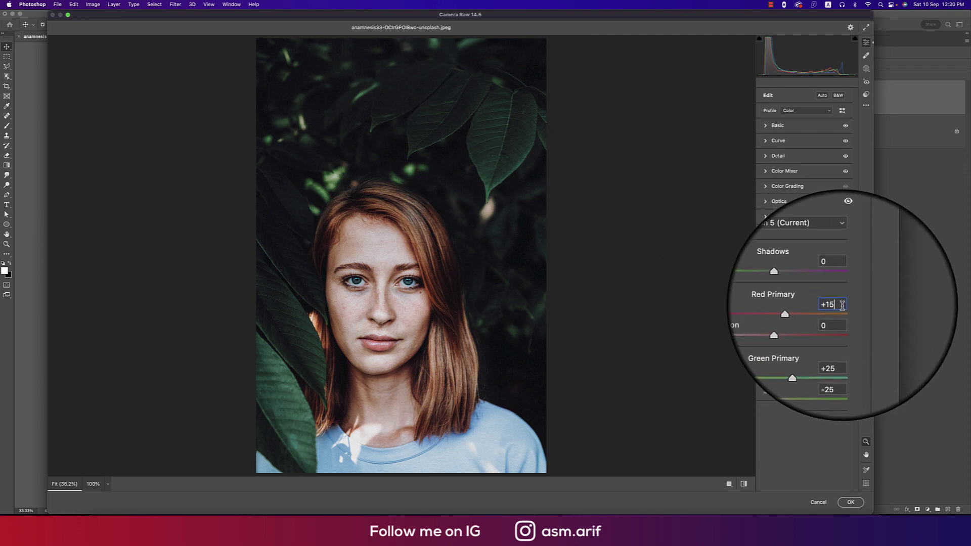
key(Tab)
key(Tab)
double_click(830, 342)
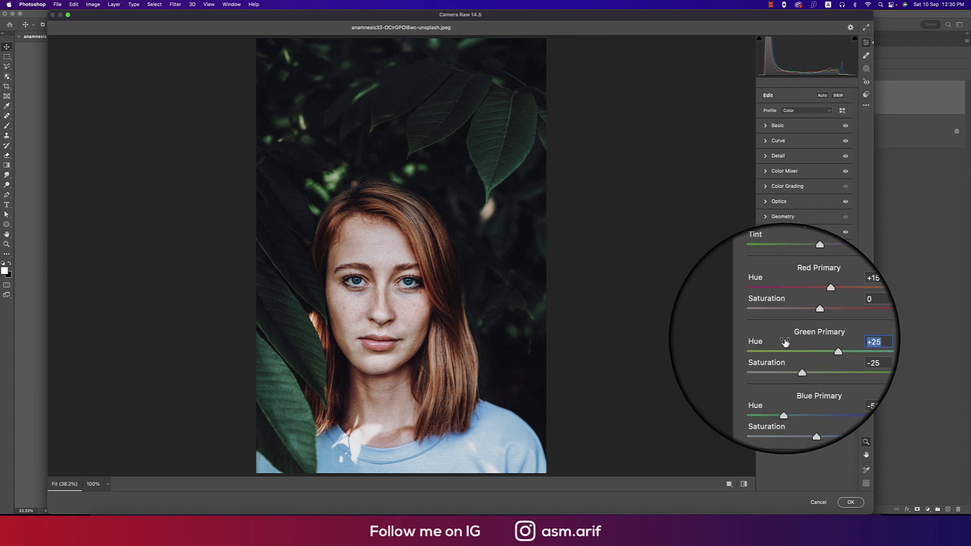
click(839, 353)
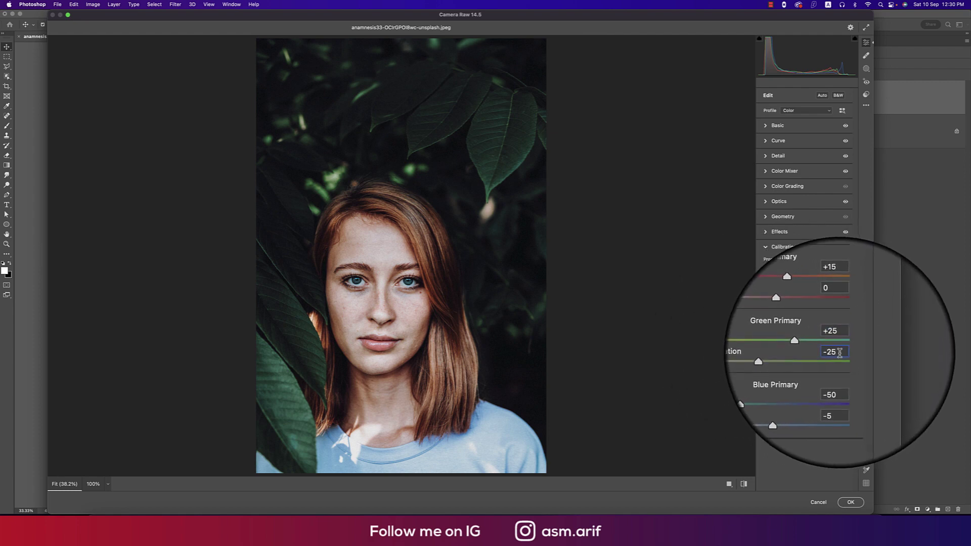
double_click(832, 342)
click(838, 377)
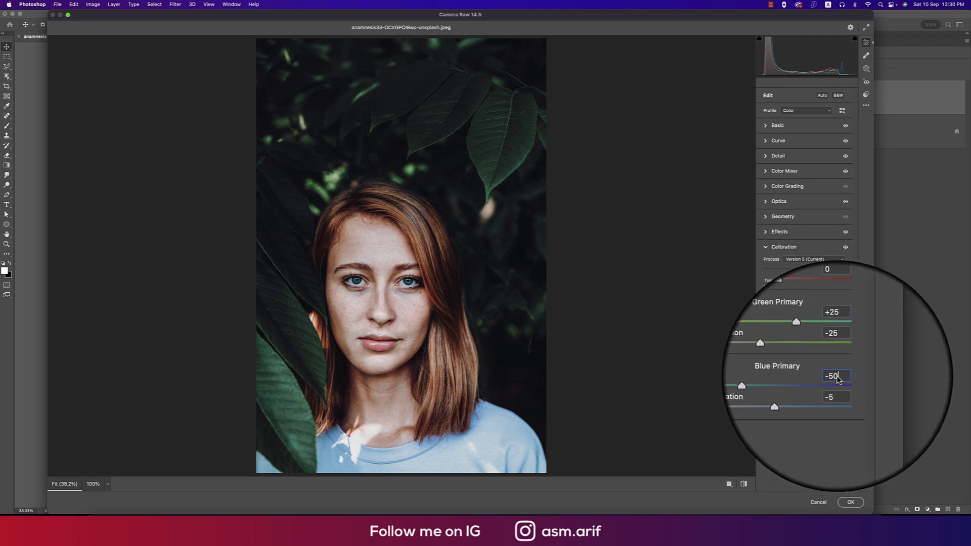
Step: Set Blue Primary Saturation -5 and Grain 45, checking the grain at 100% zoom
click(838, 388)
click(765, 253)
click(769, 228)
click(831, 252)
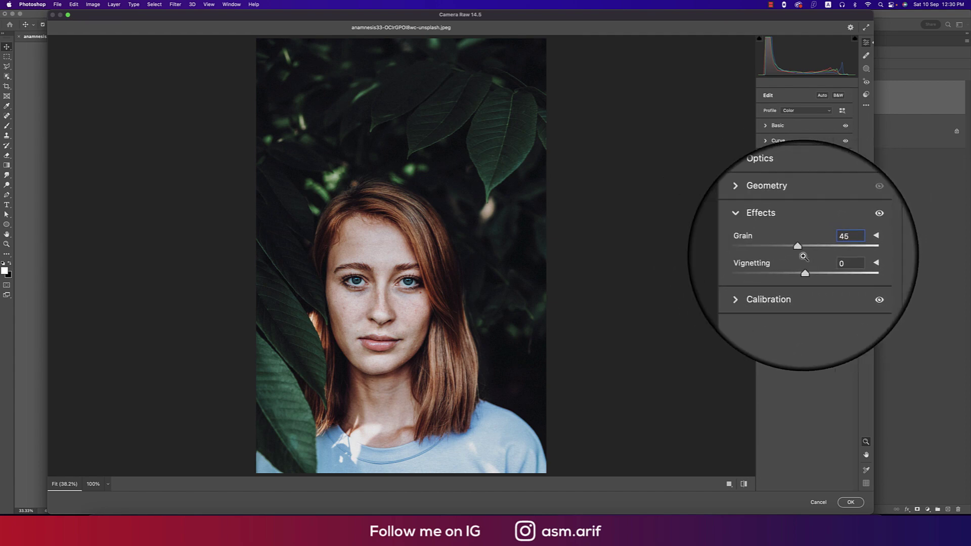
click(380, 251)
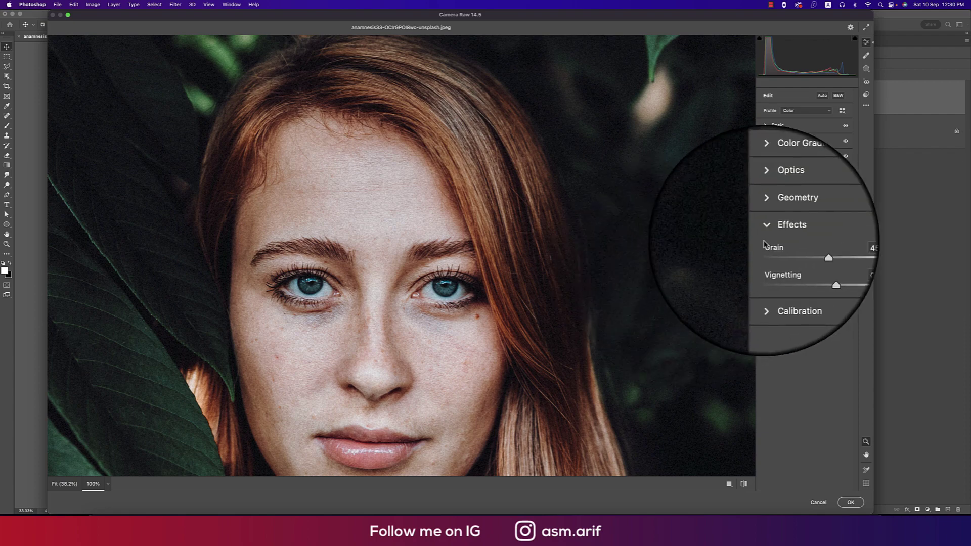
click(585, 271)
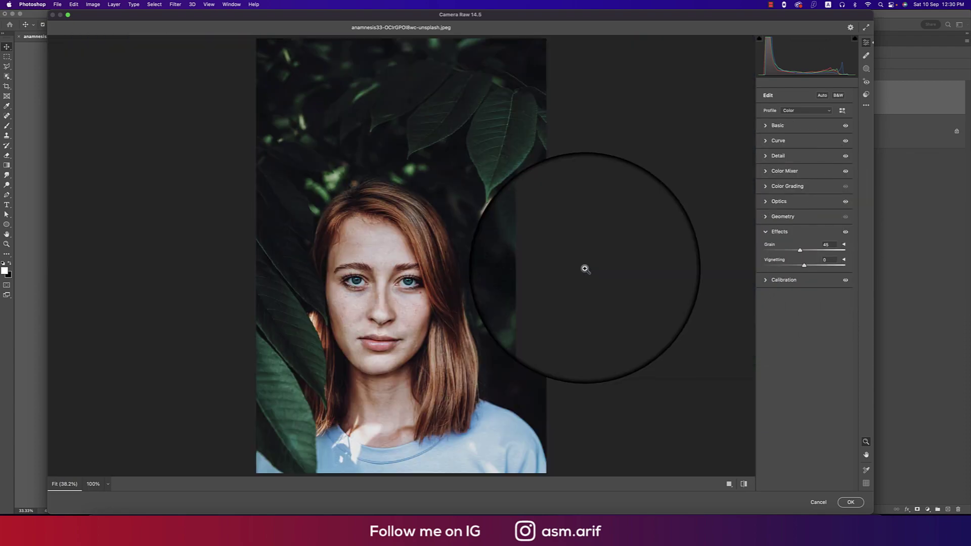
Step: Collapse Effects and briefly inspect the Geometry and Optics panels
click(766, 230)
click(767, 223)
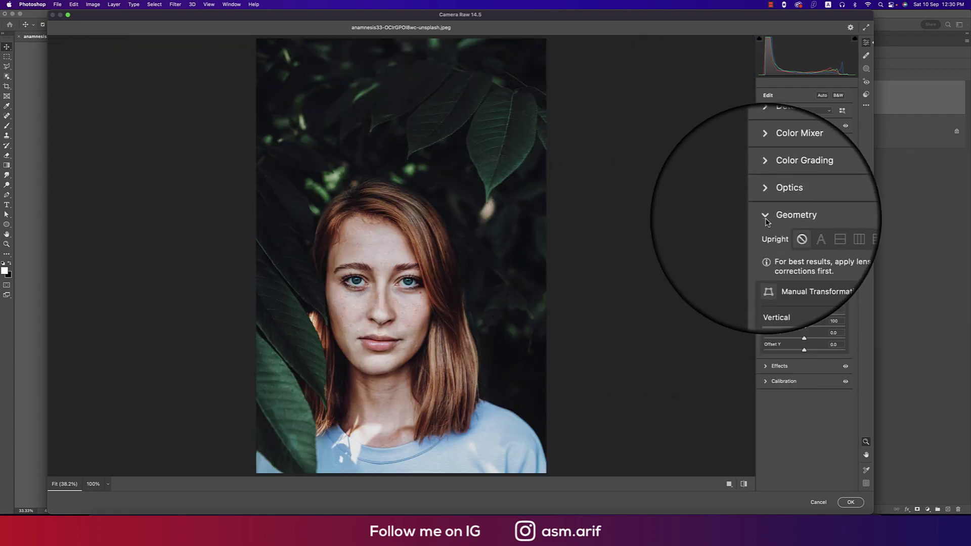
click(767, 223)
click(765, 204)
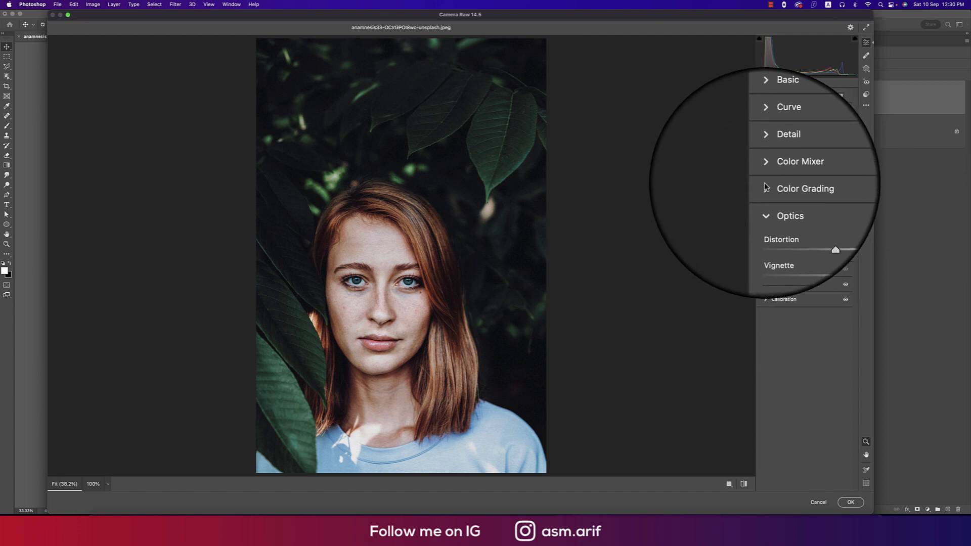
click(767, 188)
Step: Review the Color Grading Shadows, Midtones and Highlights wheels
click(802, 199)
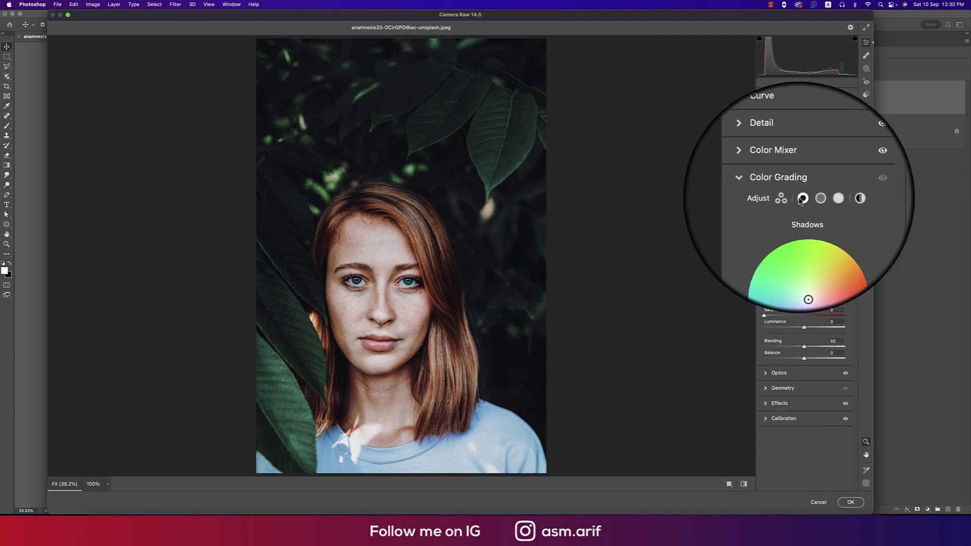
click(820, 198)
click(838, 199)
click(801, 199)
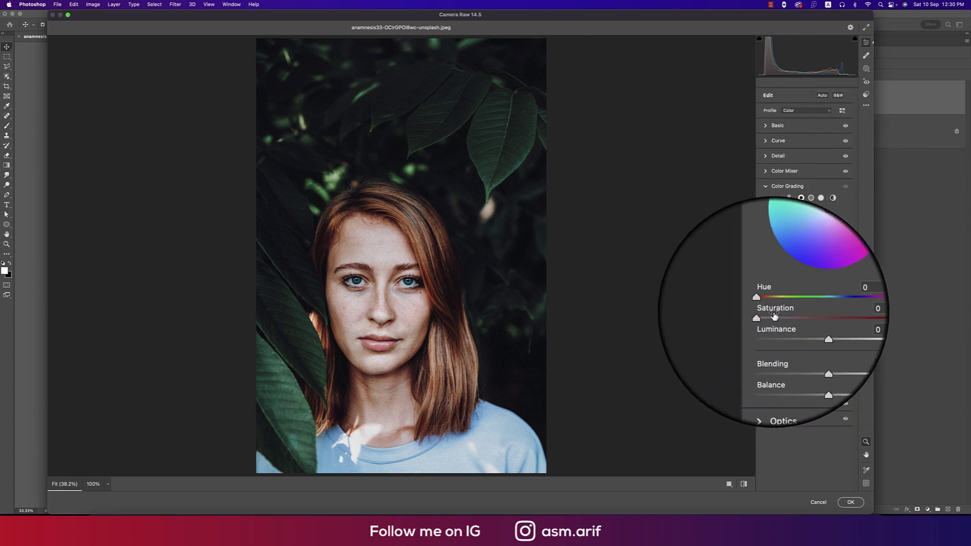
click(821, 198)
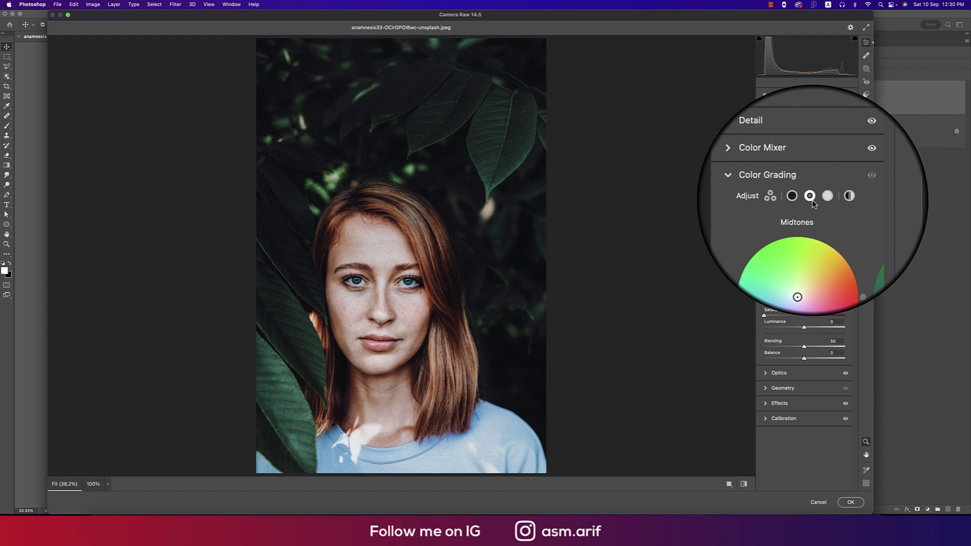
click(820, 198)
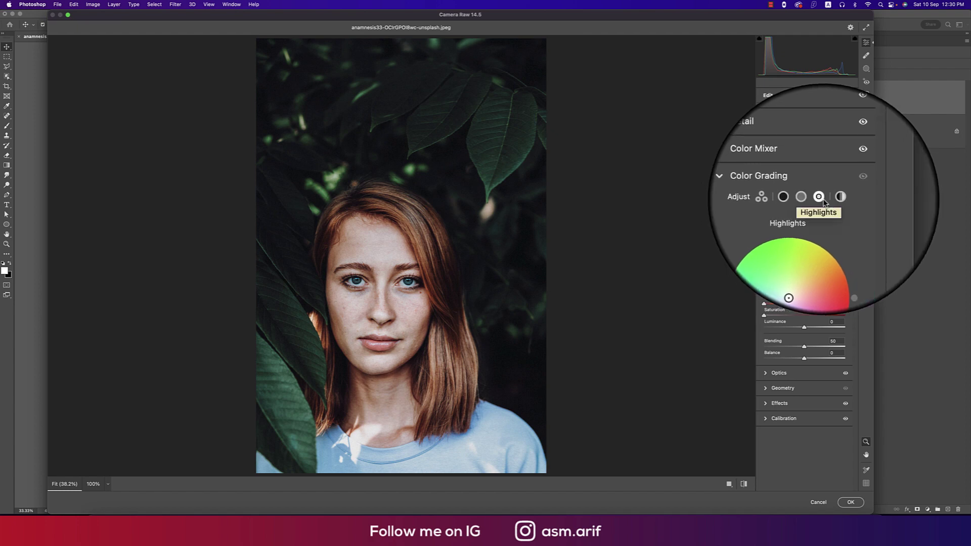
click(769, 189)
Step: Set Color Mixer hues: Reds +20, Oranges +5, Yellows 0, Greens +10, Aquas/Blues +20, Purples +15, Magentas +25
click(779, 163)
click(750, 185)
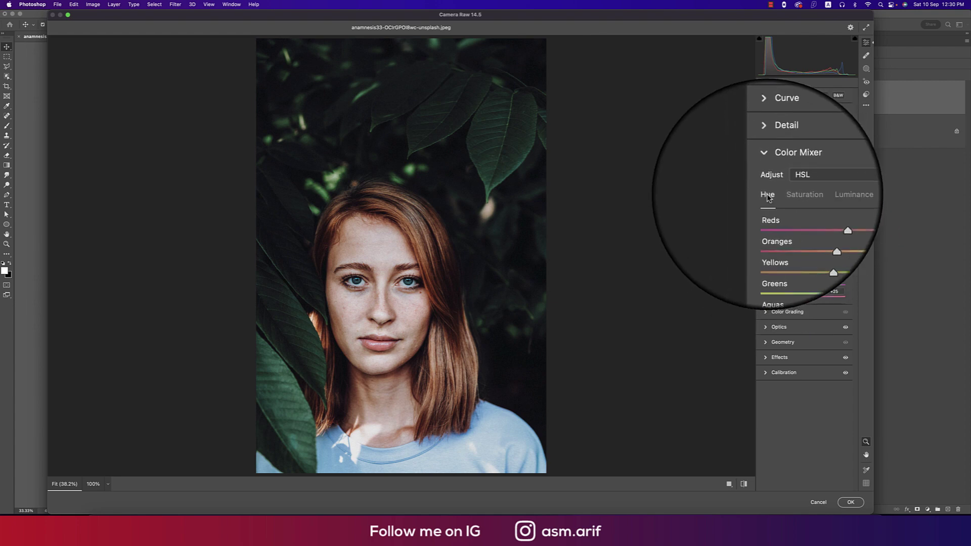
click(816, 198)
click(729, 192)
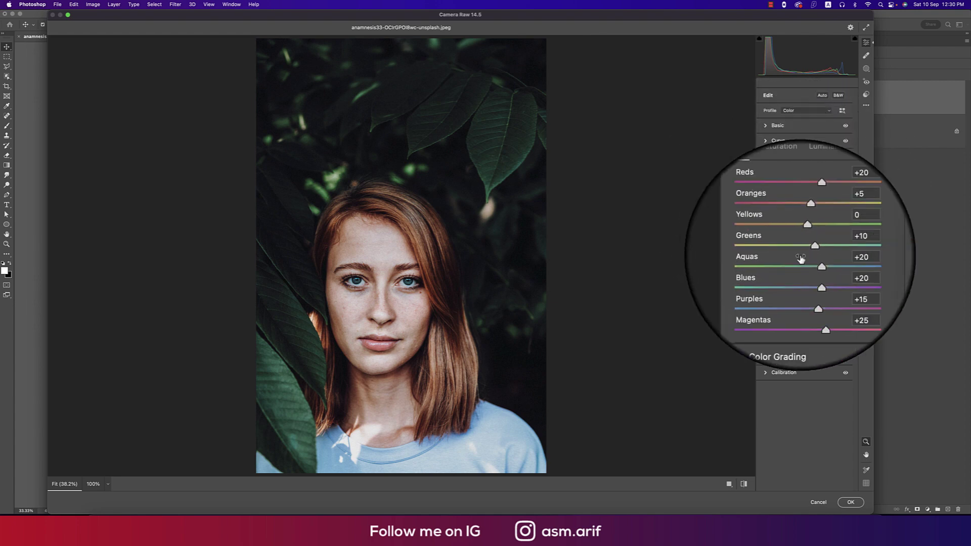
click(829, 211)
click(838, 222)
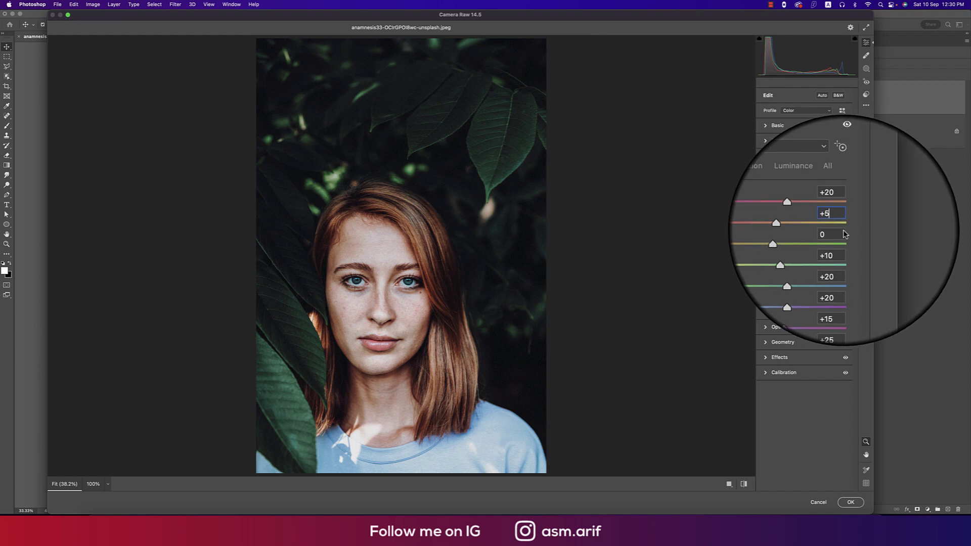
click(837, 235)
click(838, 245)
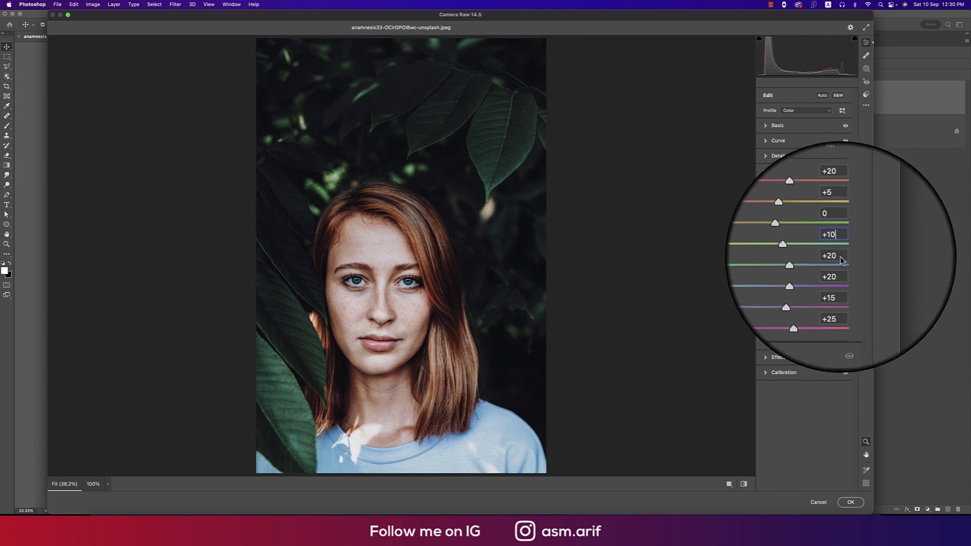
click(837, 277)
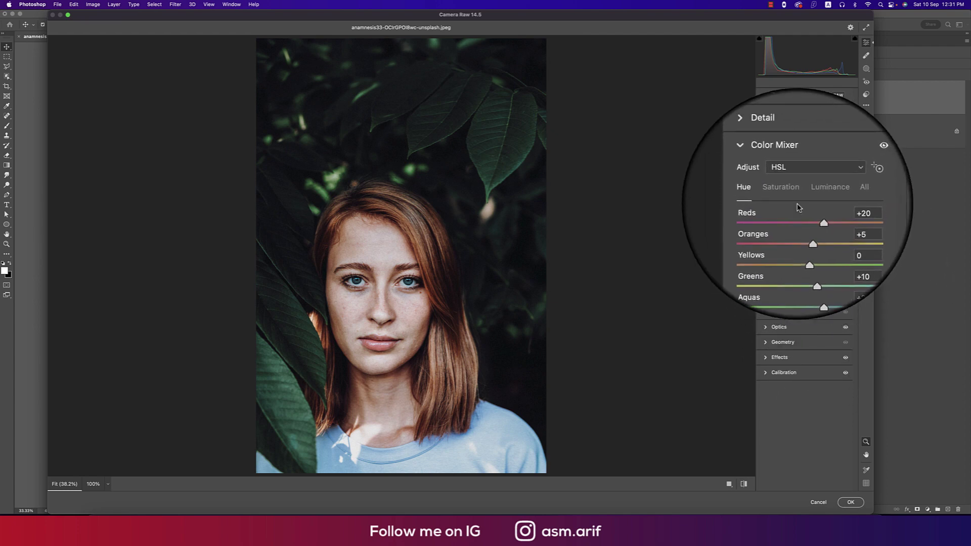
Step: Set Color Mixer saturation: Reds -7, Oranges -10, Yellows -80, Greens -57, Aquas -40, Blues -15, Purples -25, Magentas -30
click(794, 200)
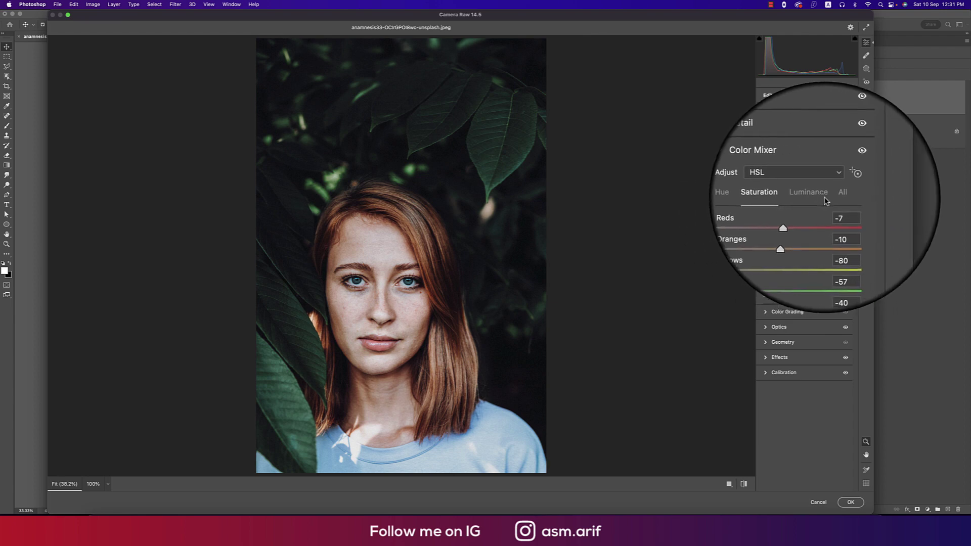
click(839, 236)
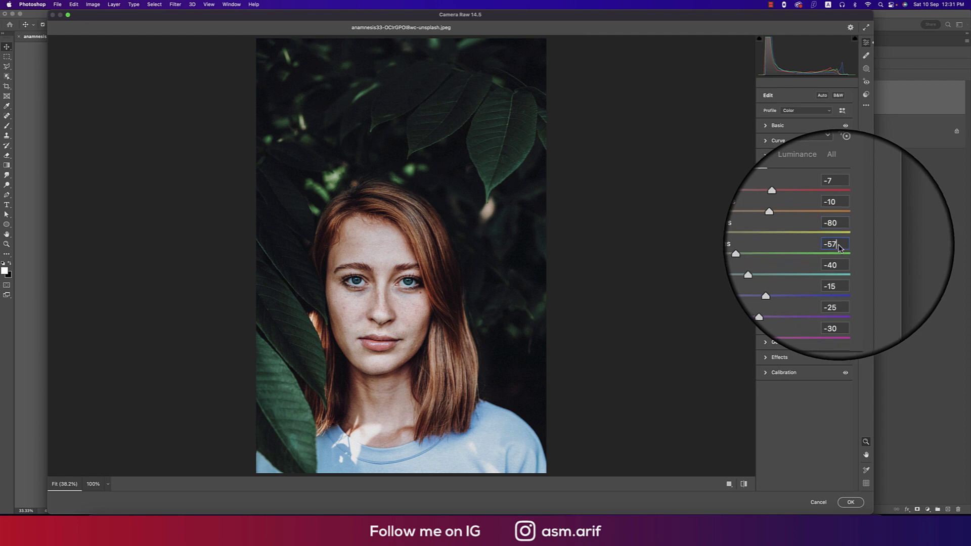
click(839, 262)
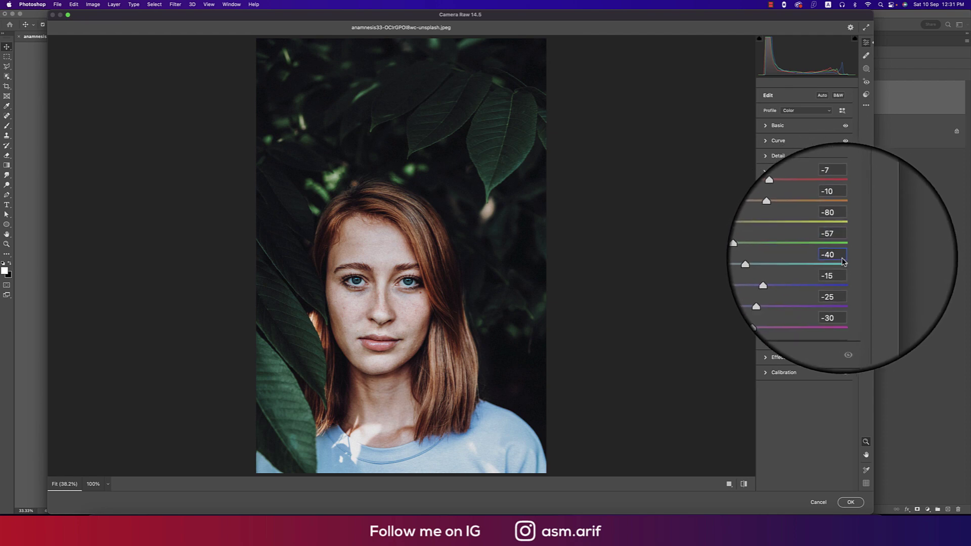
click(838, 269)
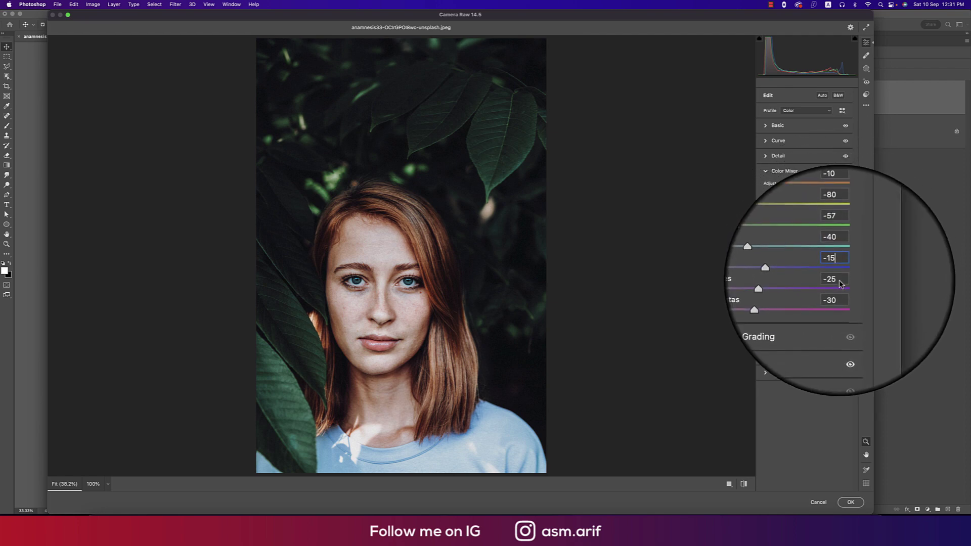
click(841, 292)
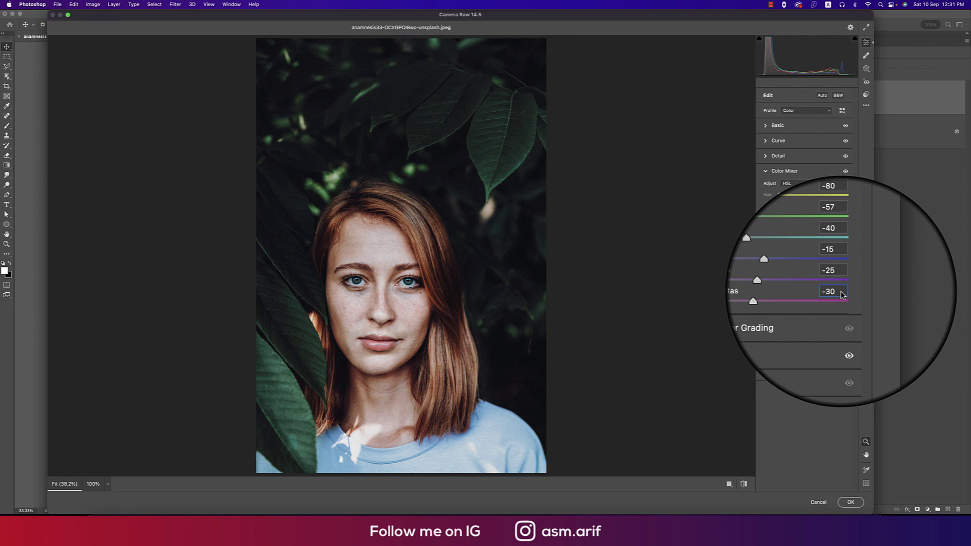
click(816, 195)
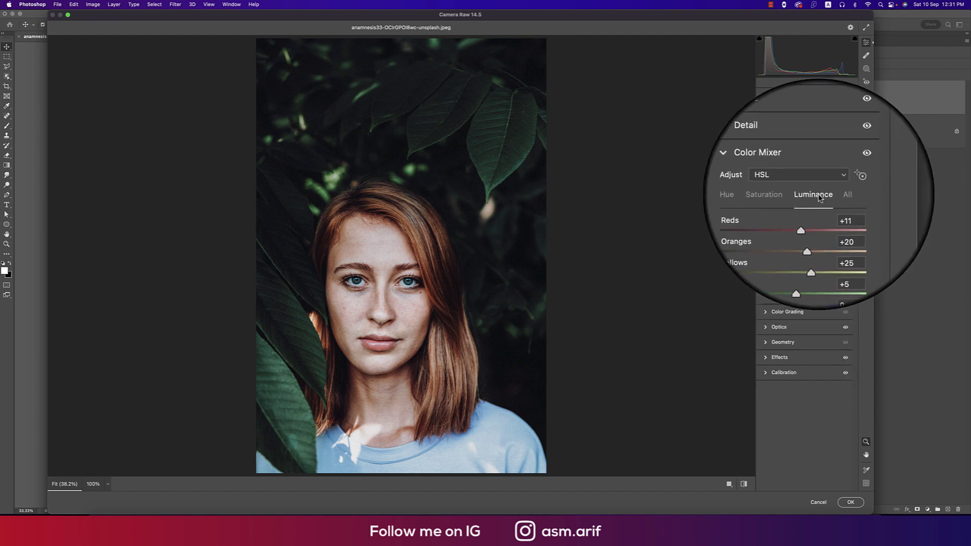
Step: Set Color Mixer luminance to Reds +11, Oranges +20, Yellows +25 and Greens +5
click(837, 210)
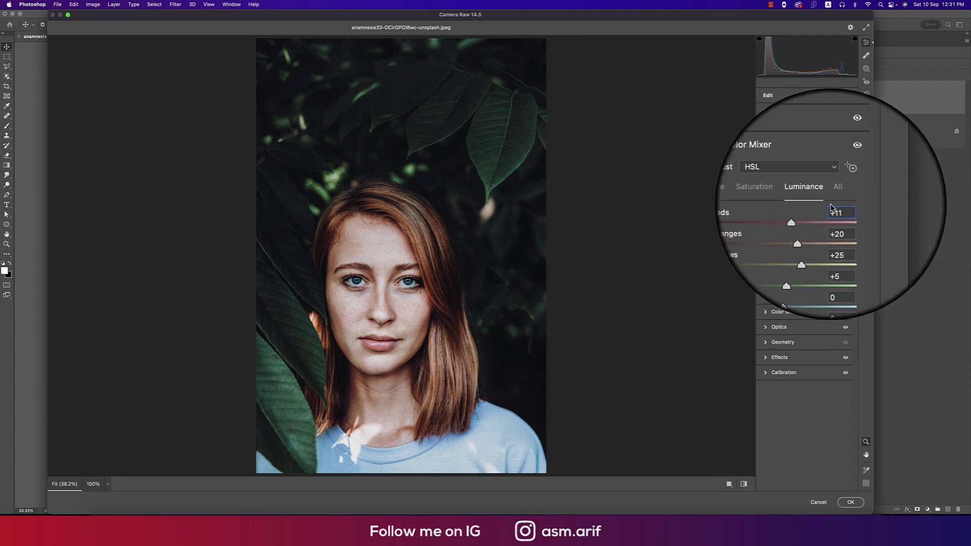
key(Tab)
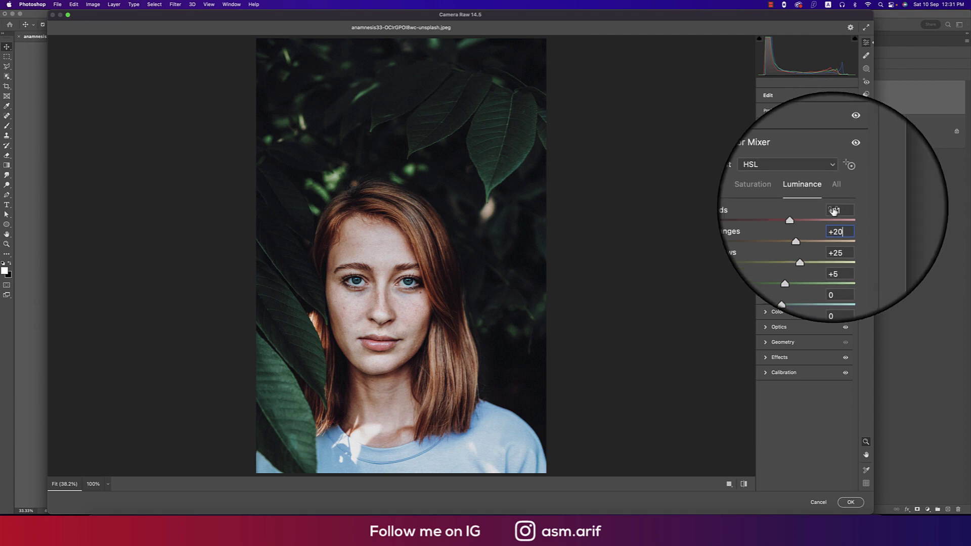
key(shift+Tab)
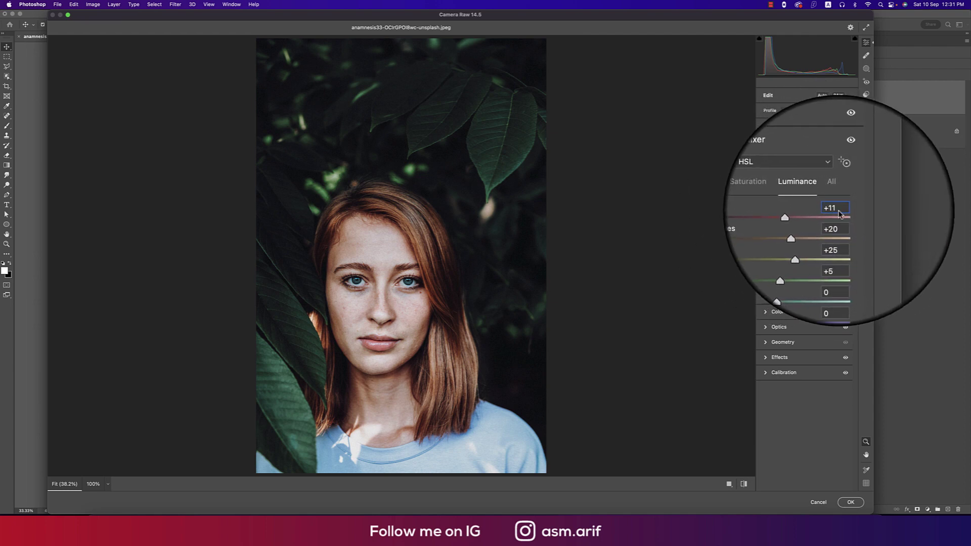
click(841, 221)
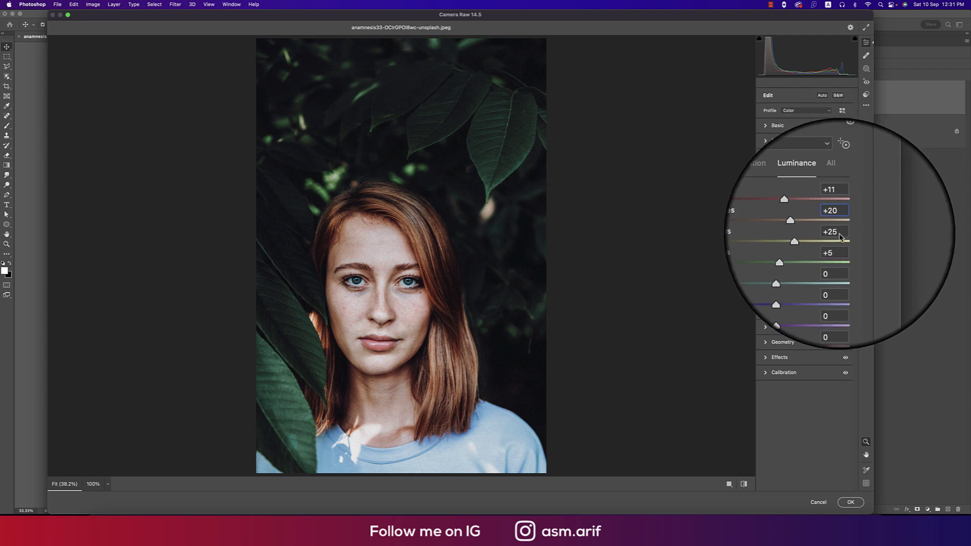
click(839, 233)
click(836, 247)
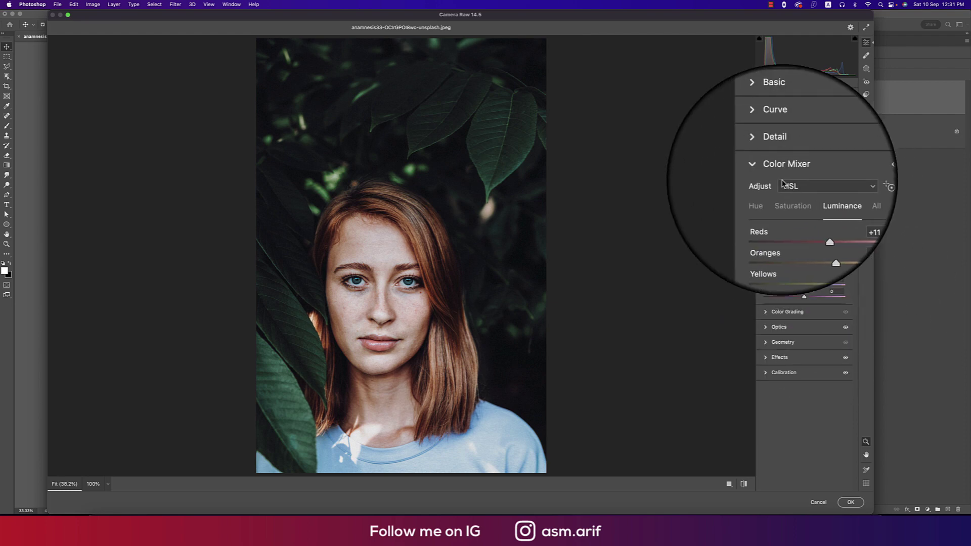
click(766, 171)
click(766, 157)
Step: Review Detail settings (Sharpening 35, Radius 1.0, Masking 50), then show the Custom tone curve
click(830, 166)
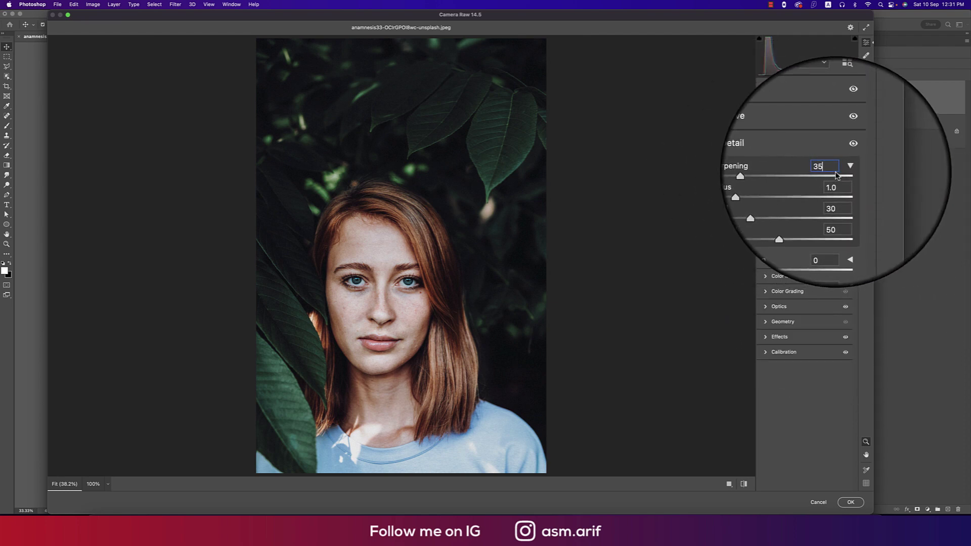
click(837, 181)
click(838, 203)
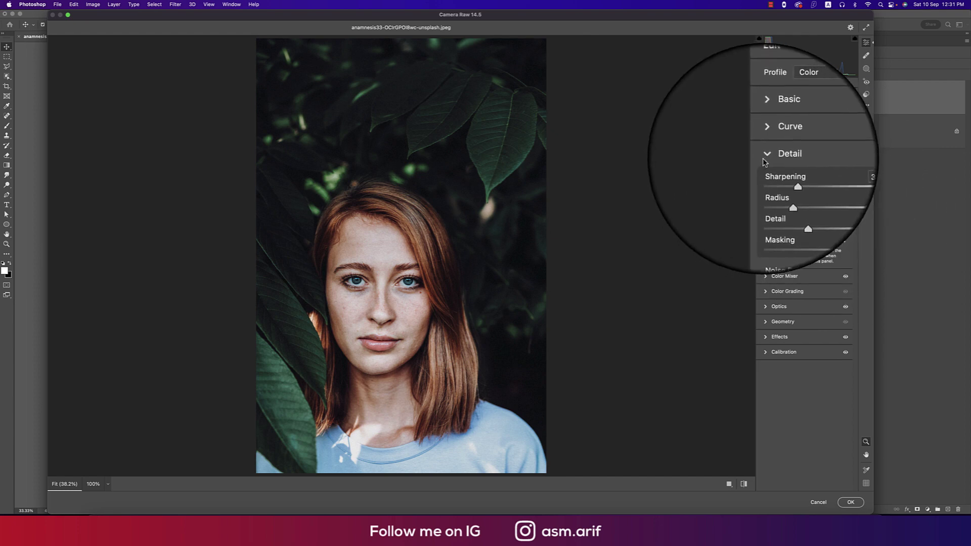
click(765, 155)
click(765, 144)
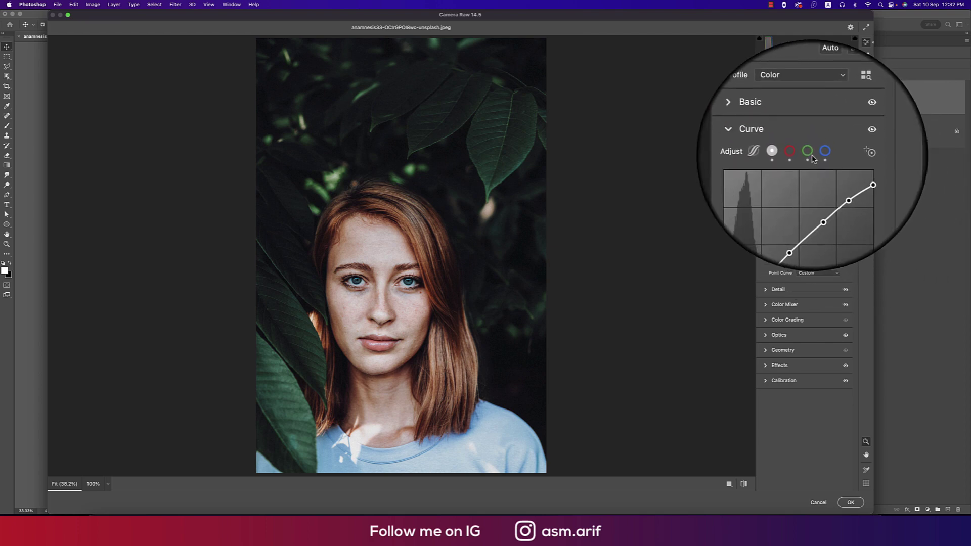
Step: Cycle the tone curve through its RGB, Red, Green and Blue channels
click(801, 154)
click(811, 155)
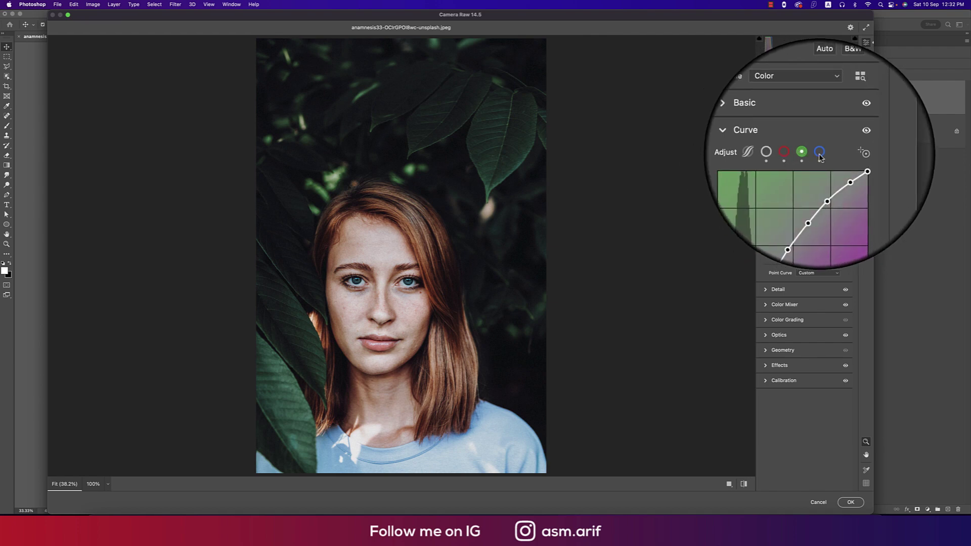
click(820, 154)
click(790, 155)
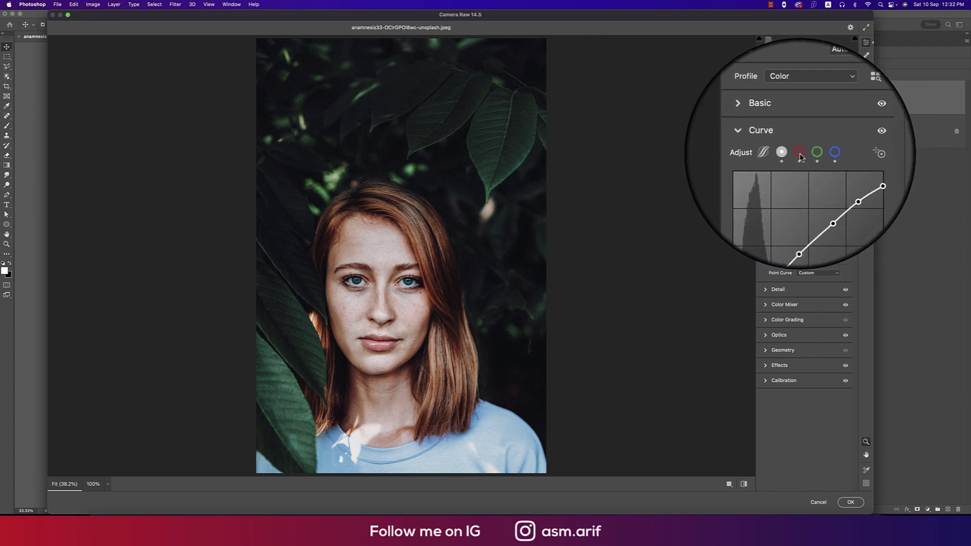
click(800, 153)
click(810, 154)
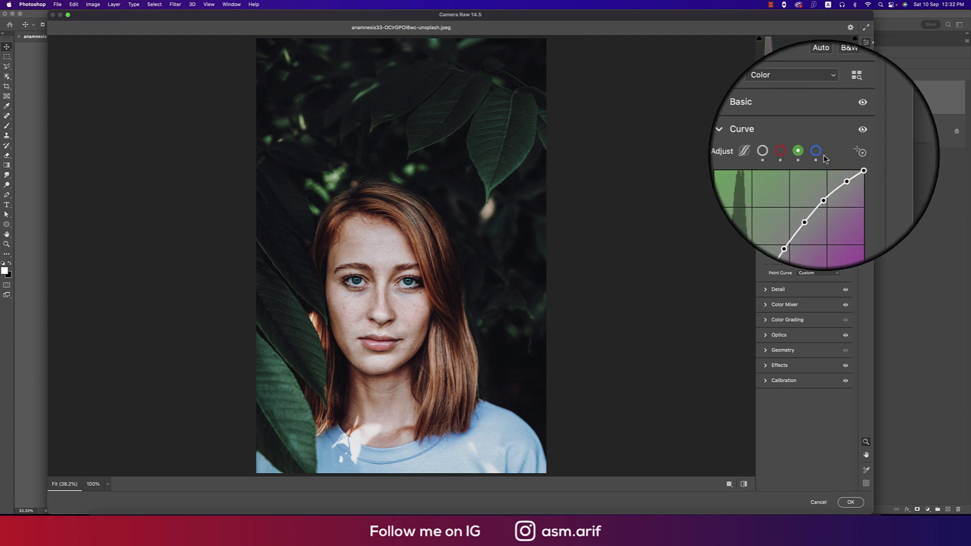
click(826, 152)
Step: Review Basic values (Exposure -0.80, Shadows +30, Whites -25, Blacks +30) and apply the grade
click(766, 128)
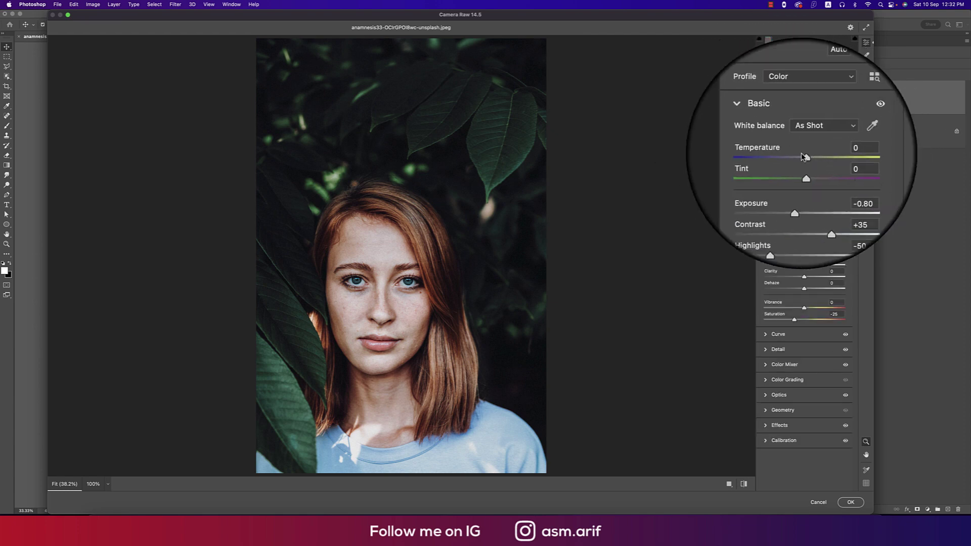
click(837, 151)
click(838, 194)
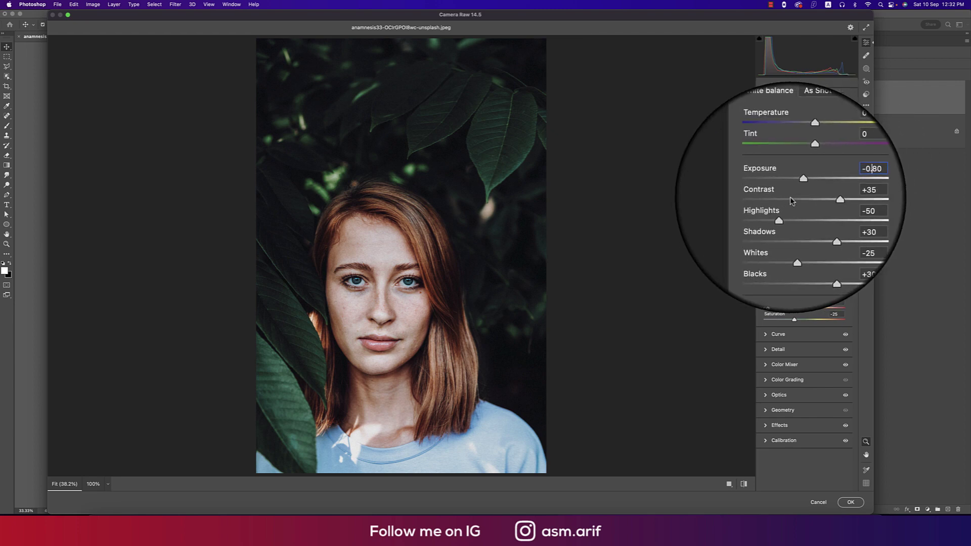
click(838, 226)
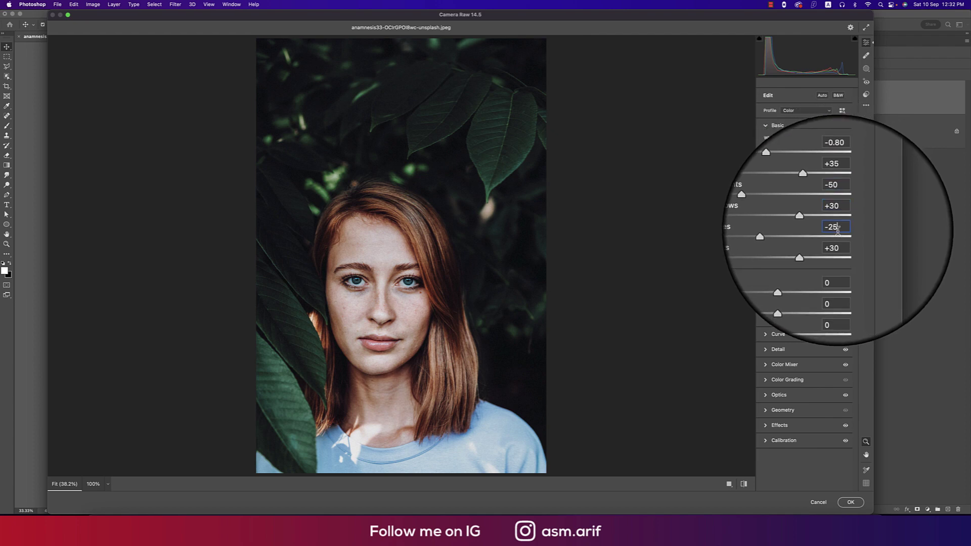
click(839, 234)
click(840, 246)
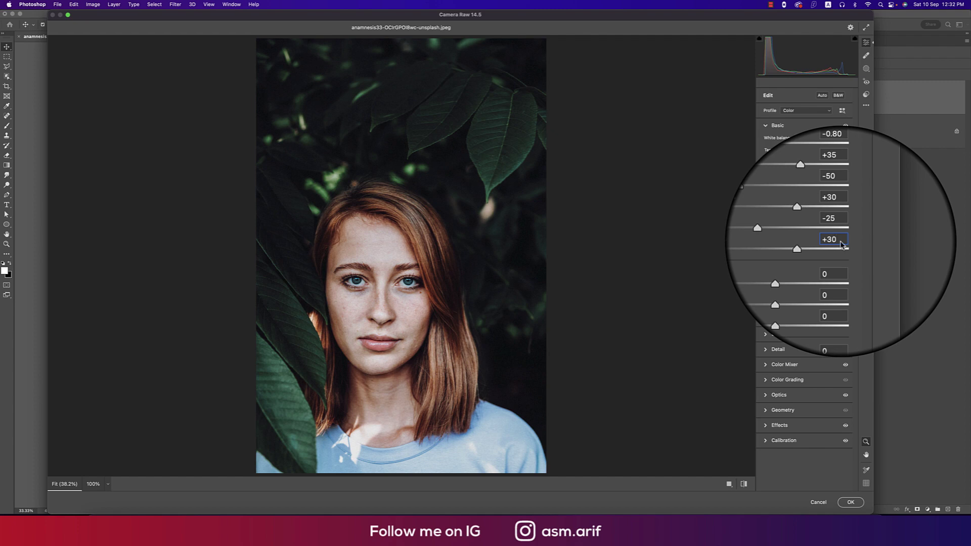
click(851, 503)
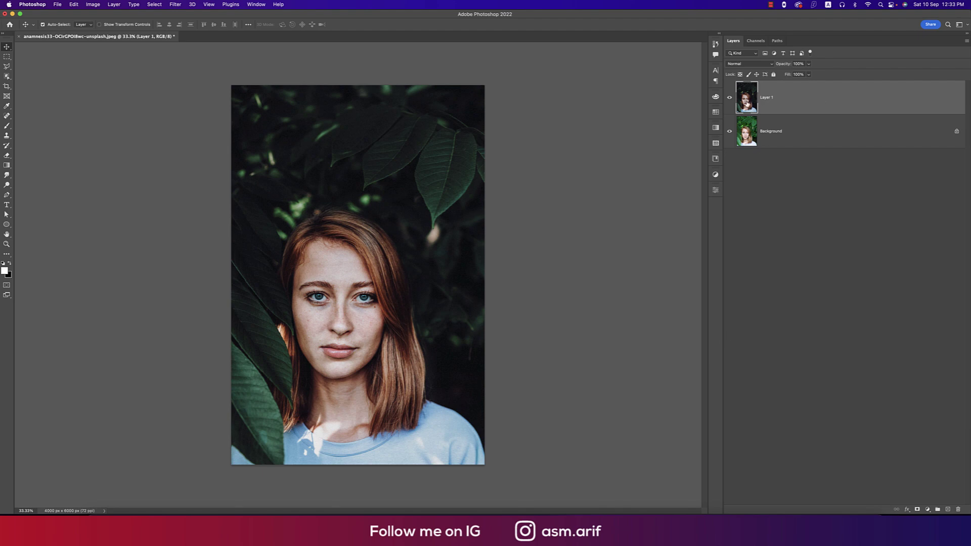
Step: After a before/after check, apply Color Efex Pro 4 Cross Processing with method L02 to Layer 1
click(730, 97)
click(729, 97)
click(175, 5)
mouse_move(237, 185)
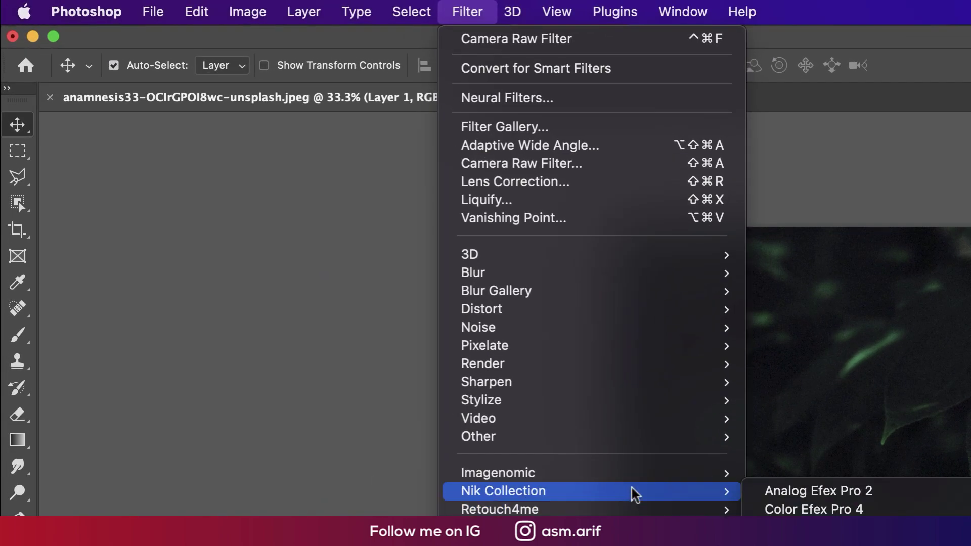
click(768, 508)
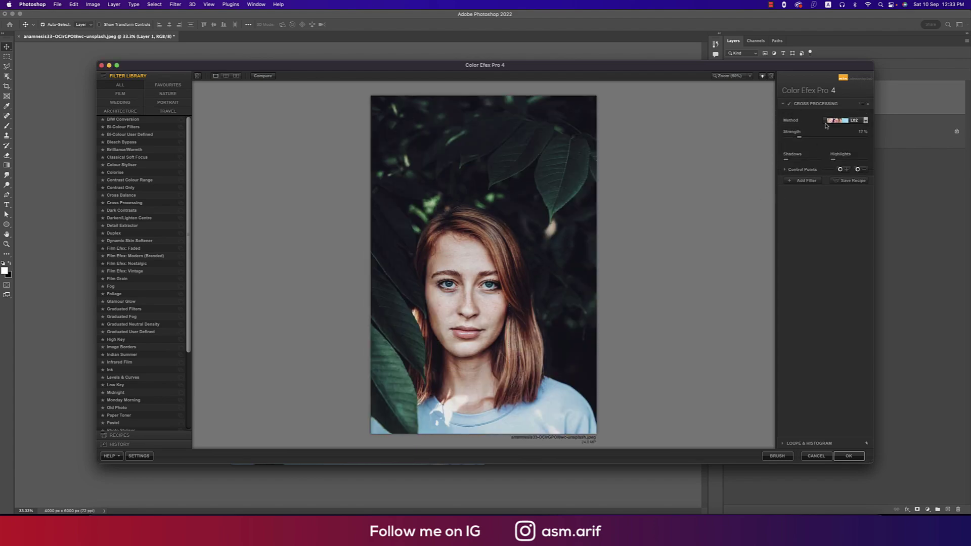
click(124, 202)
click(844, 121)
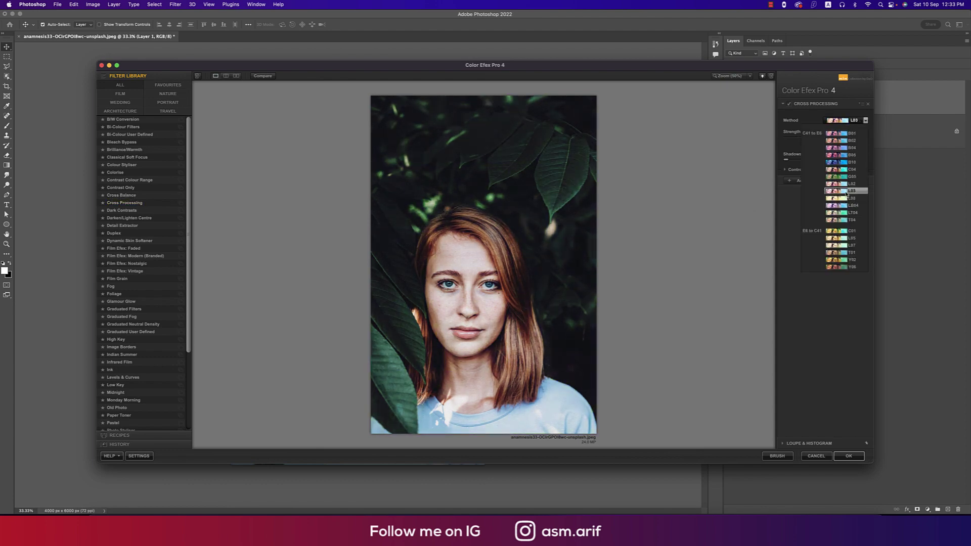
click(847, 188)
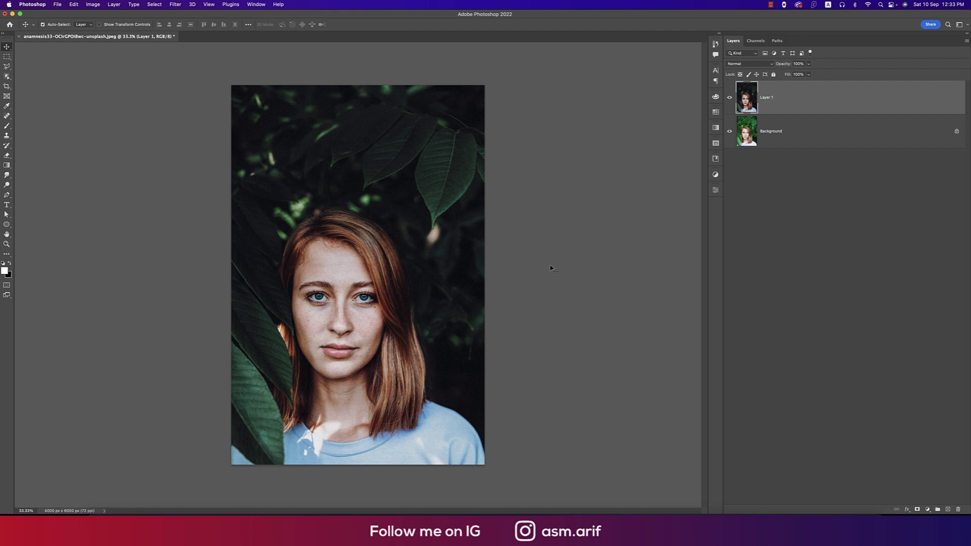
Step: Toggle the graded layer to compare before/after, then open the second portrait photo
click(730, 97)
click(730, 98)
click(57, 4)
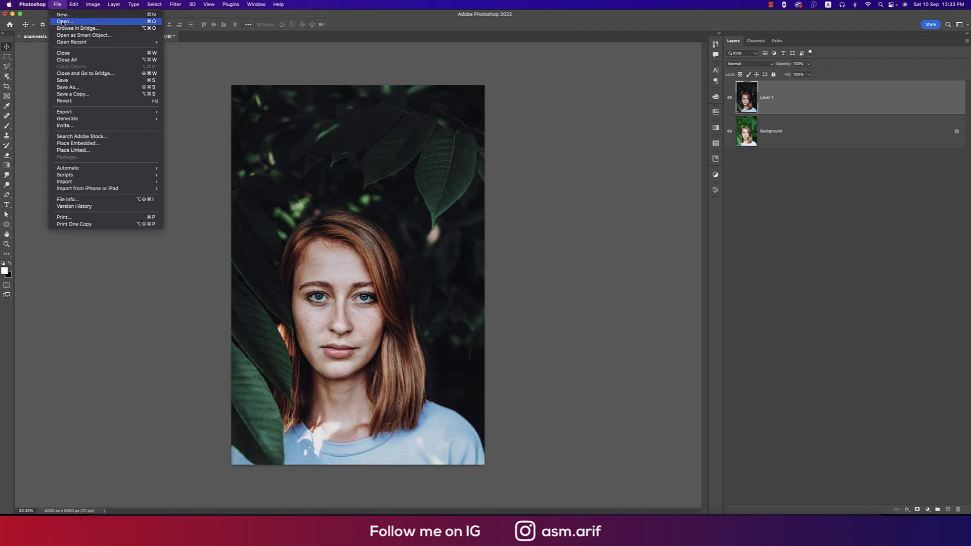
click(70, 24)
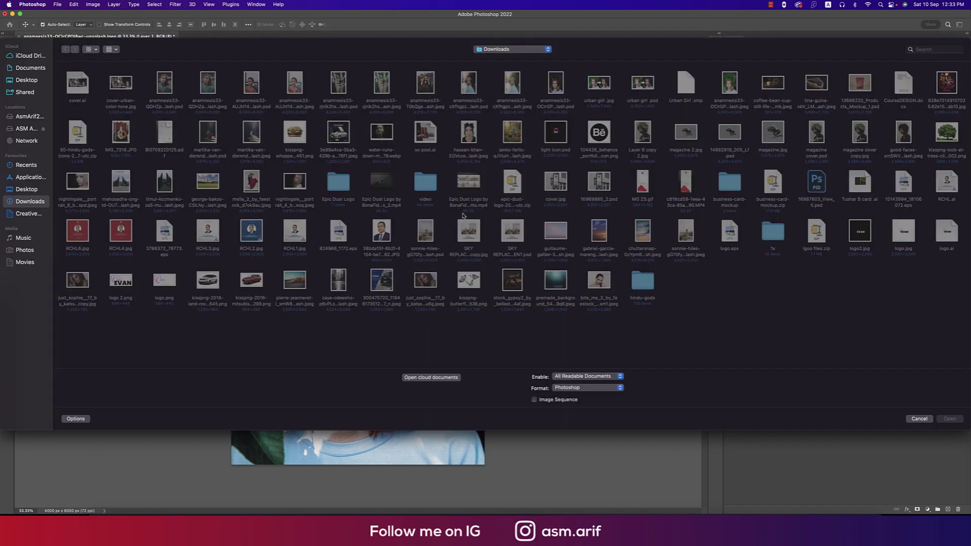
double_click(506, 88)
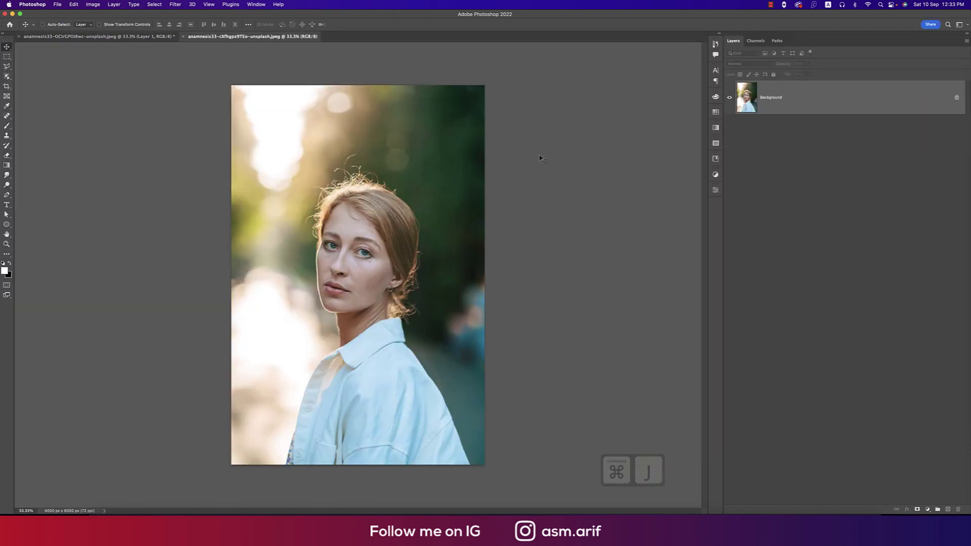
Step: Duplicate the background and grade Layer 1 with the loaded 'Urban Girl .xmp' Camera Raw settings, then compare
key(super+j)
click(176, 4)
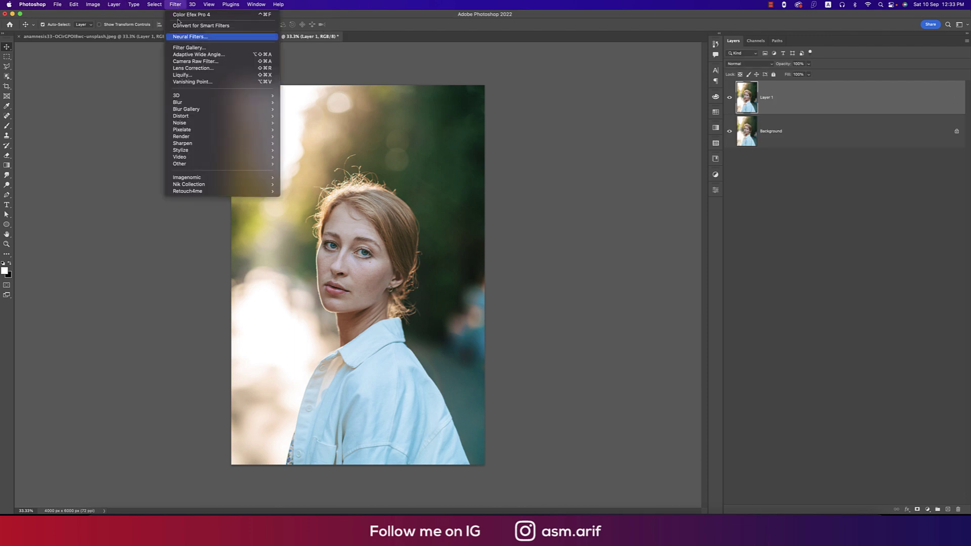
click(187, 61)
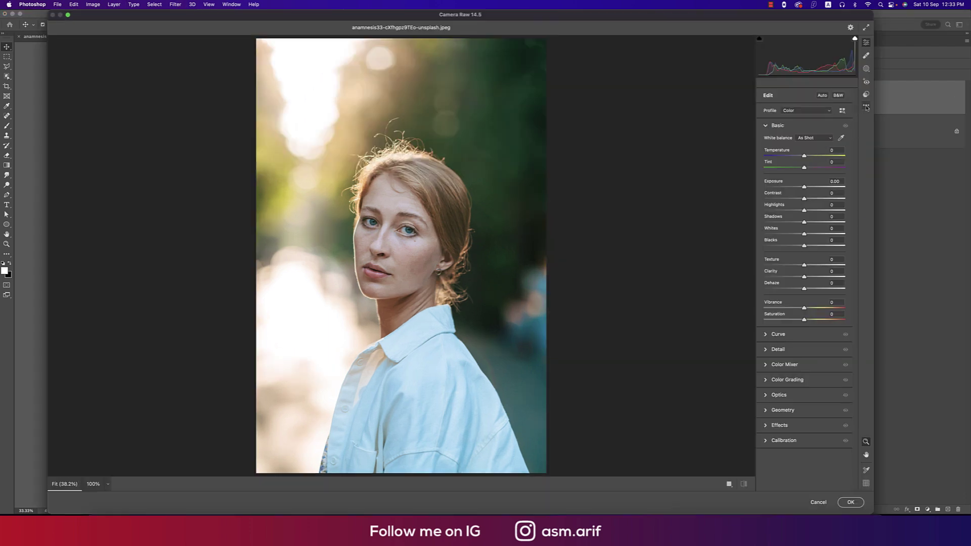
click(867, 105)
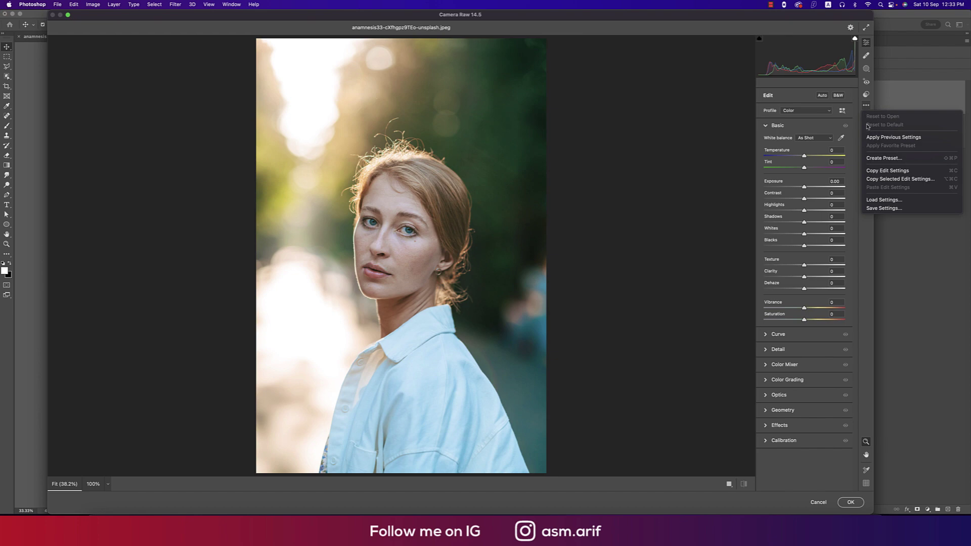
click(880, 200)
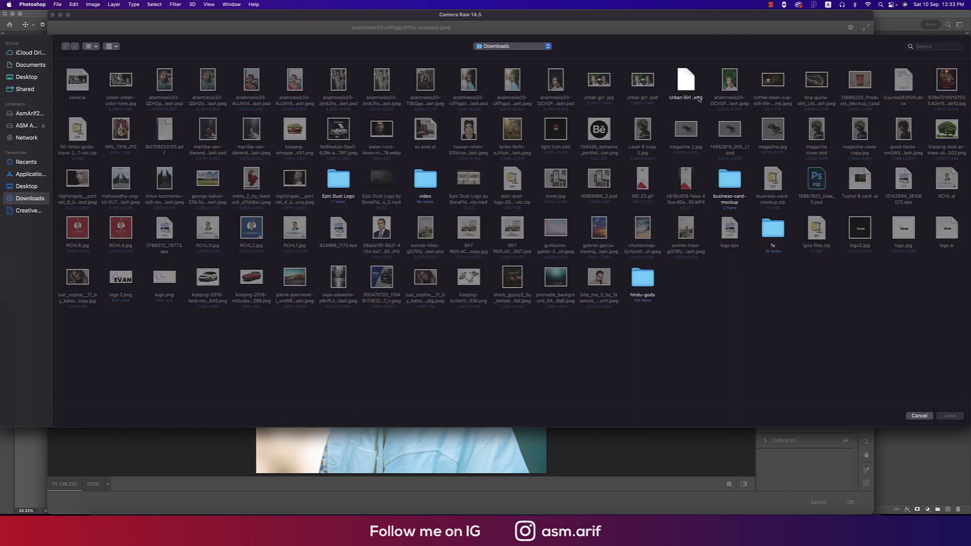
click(688, 81)
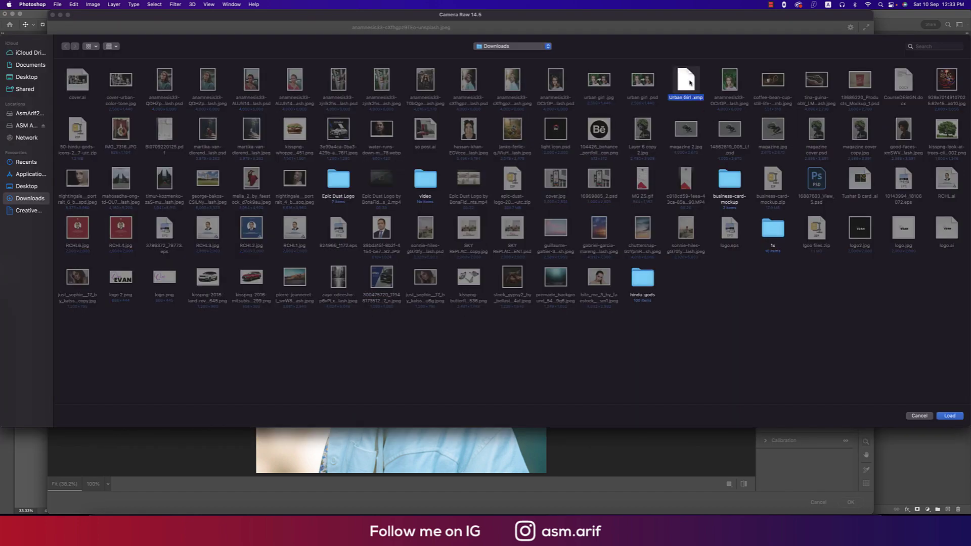
double_click(689, 83)
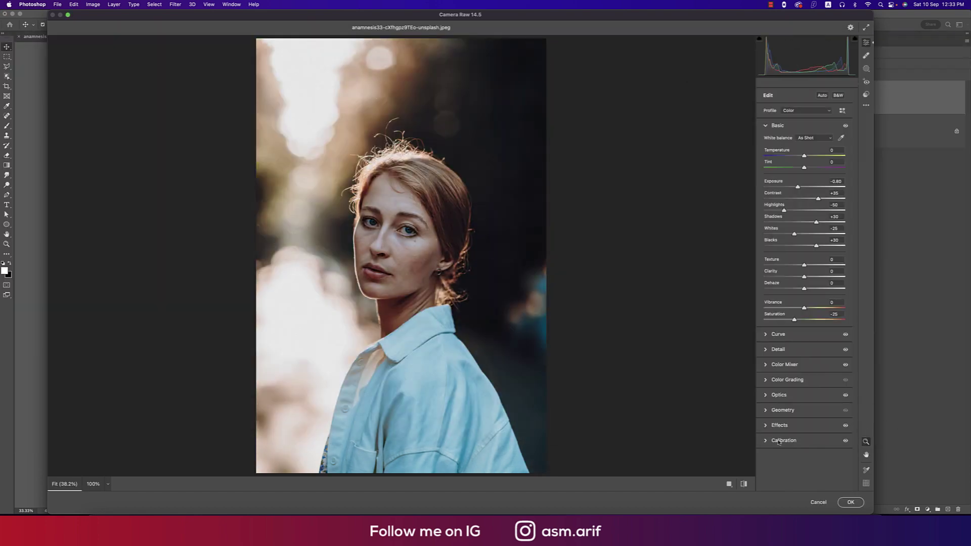
click(857, 504)
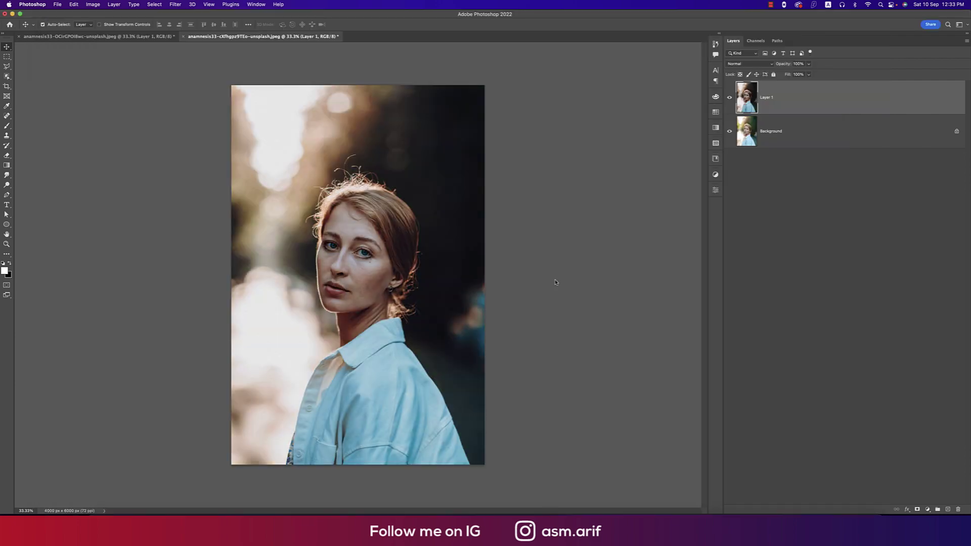
click(729, 96)
click(730, 96)
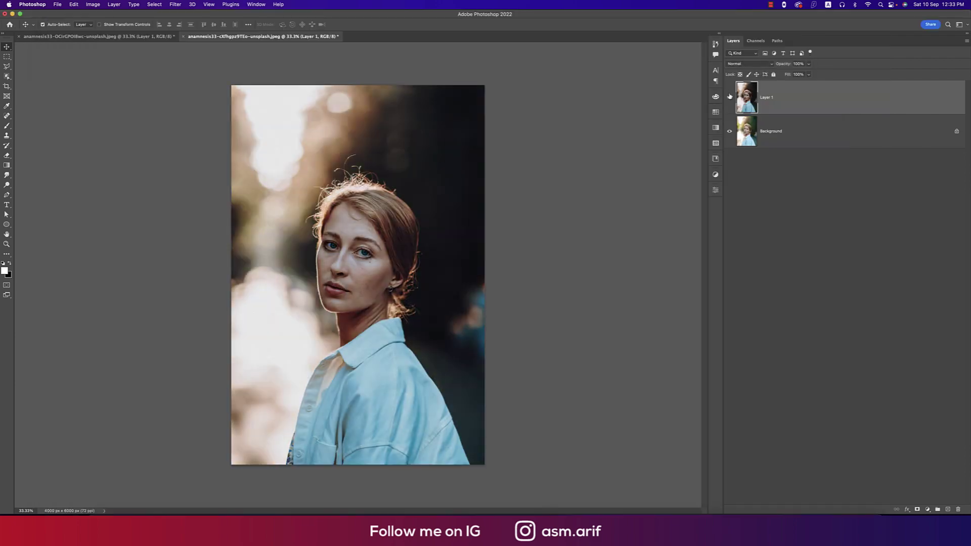